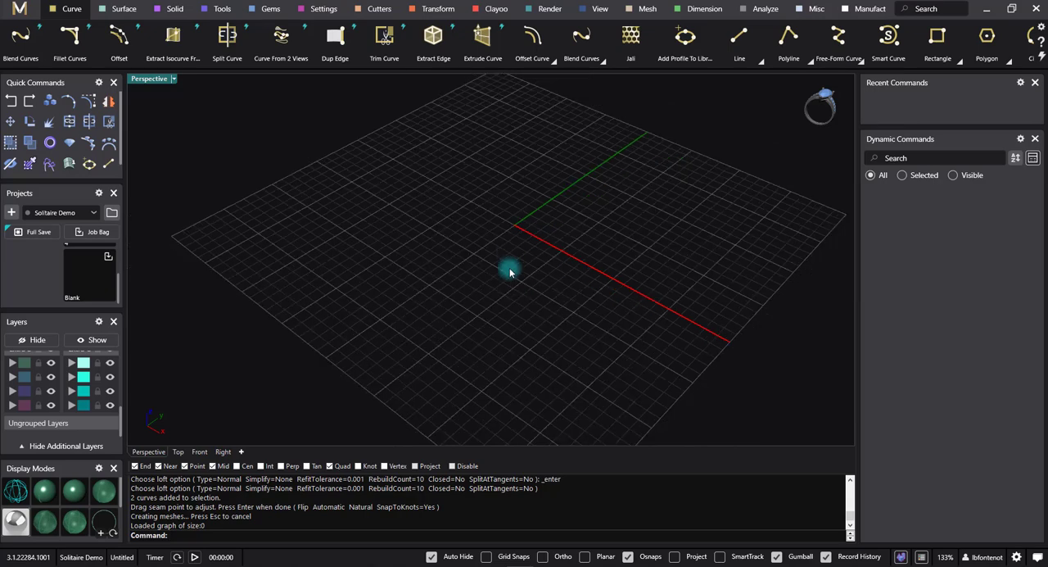
Step: Insert a round diamond gem at the grid origin
right_drag(513, 281, 429, 120)
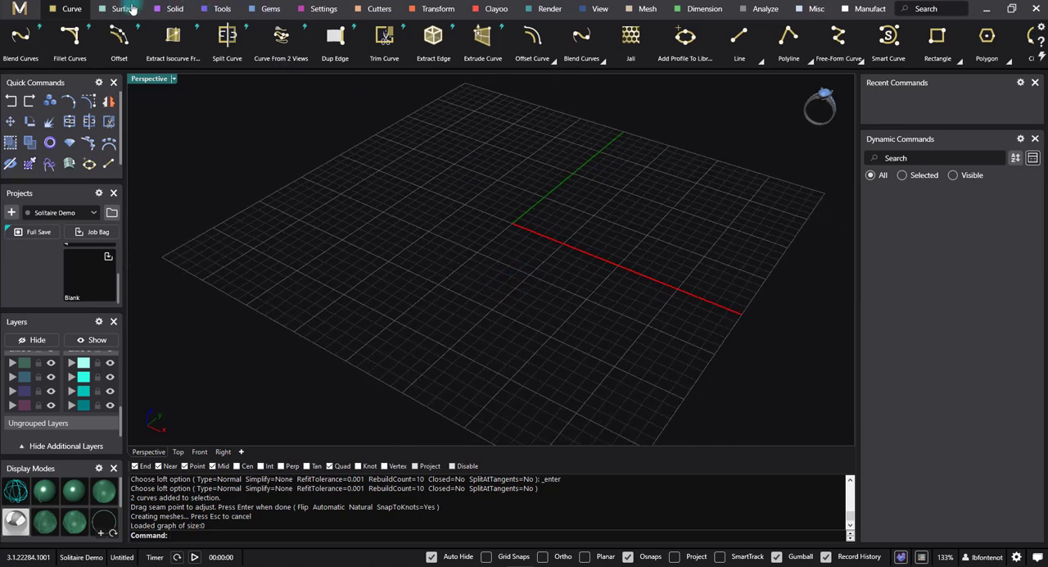
click(268, 9)
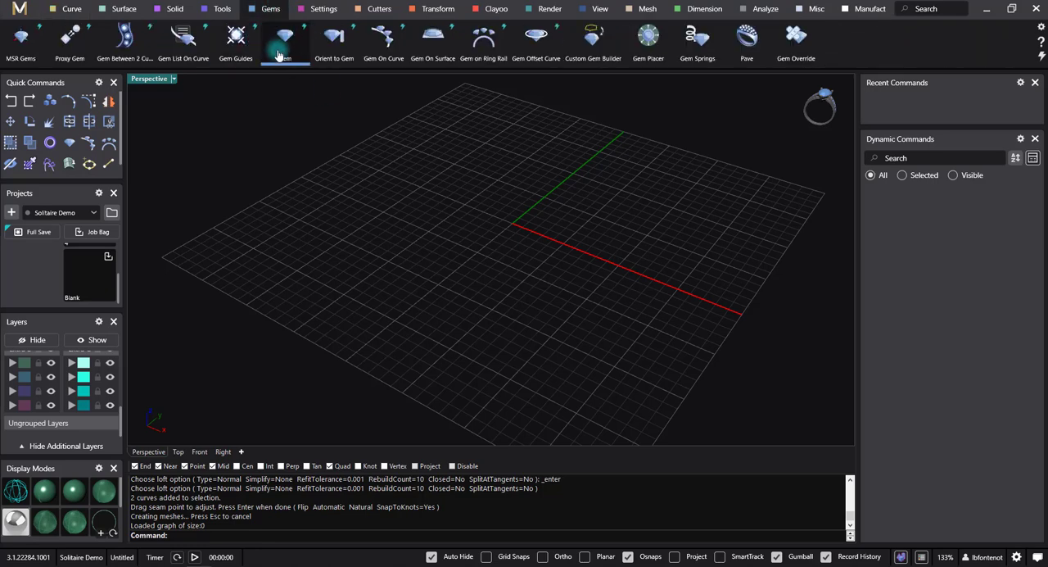
click(282, 47)
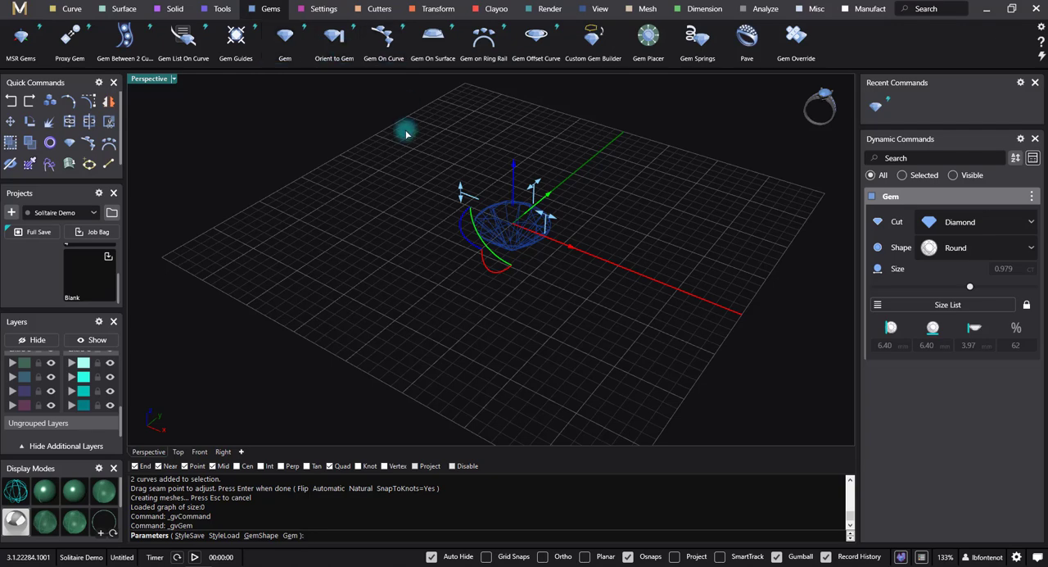
right_drag(414, 320, 446, 322)
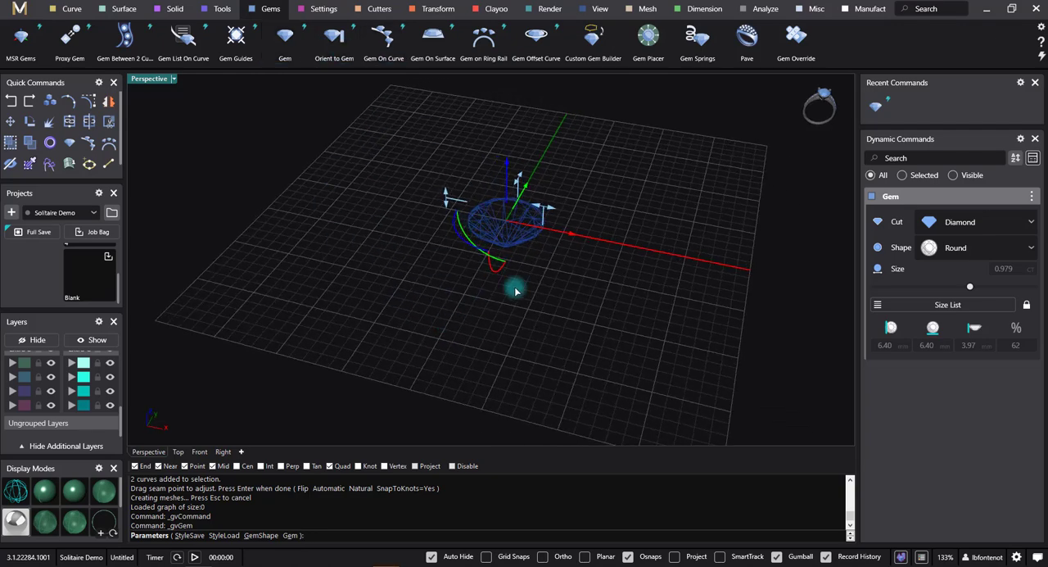
right_drag(533, 210, 522, 177)
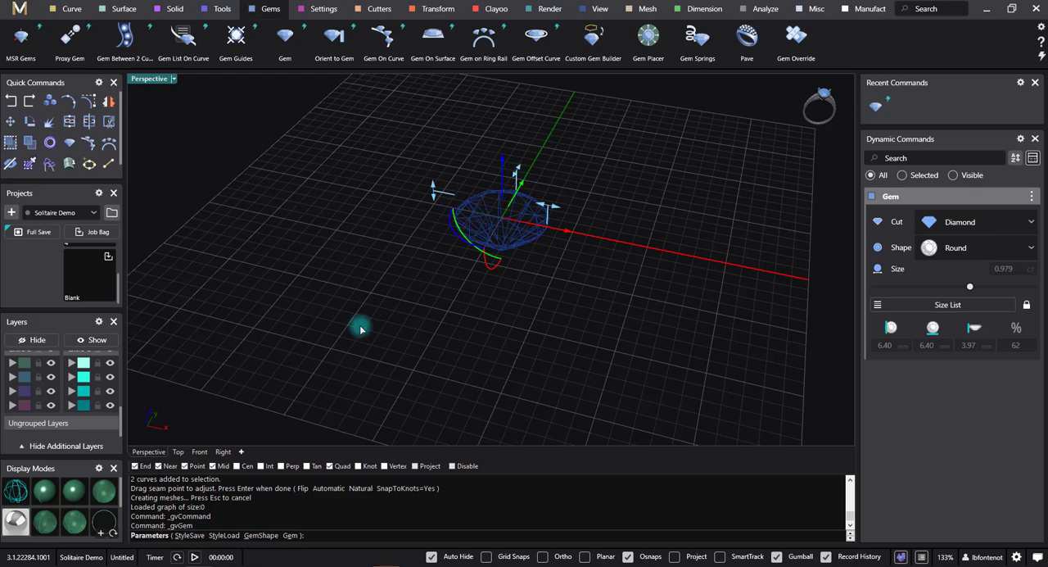
Step: Switch the perspective view from wireframe to a shaded display mode
click(42, 491)
right_drag(535, 328, 528, 299)
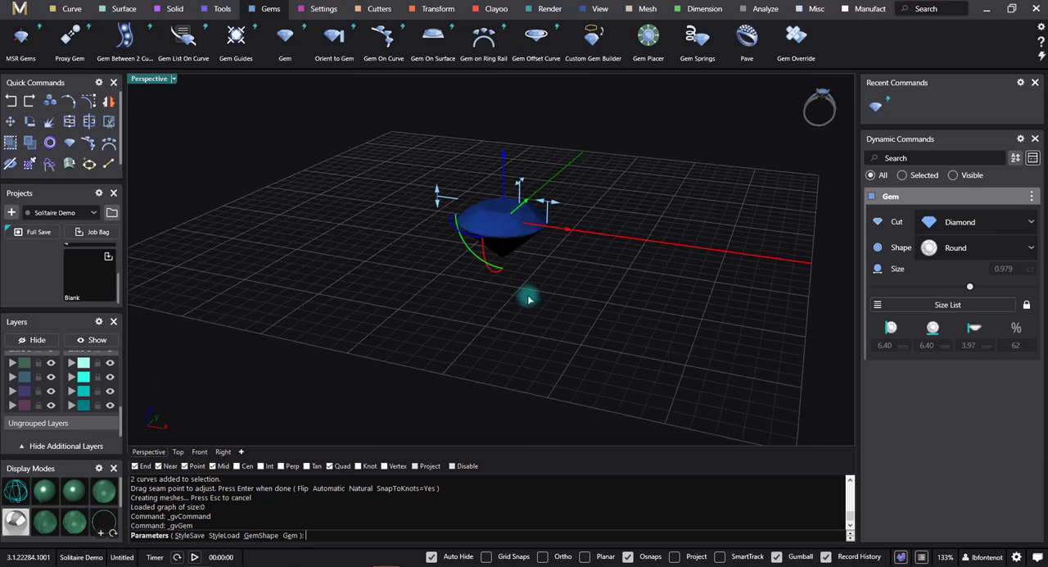
right_drag(613, 256, 524, 334)
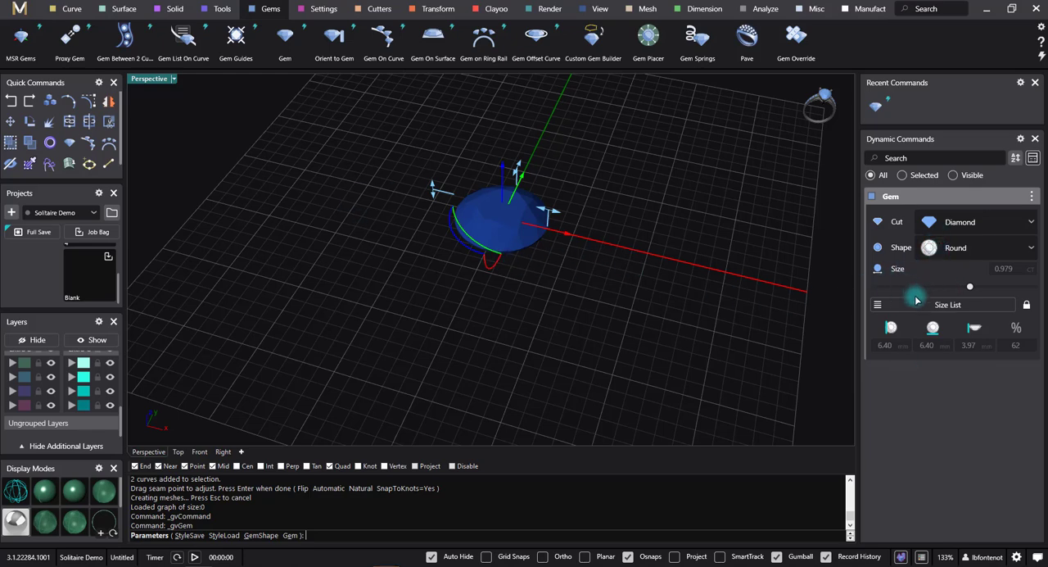
Step: Set the round gem's size to 7.00 x 7.00 mm (1.28 ct) from the list of standard sizes
click(965, 304)
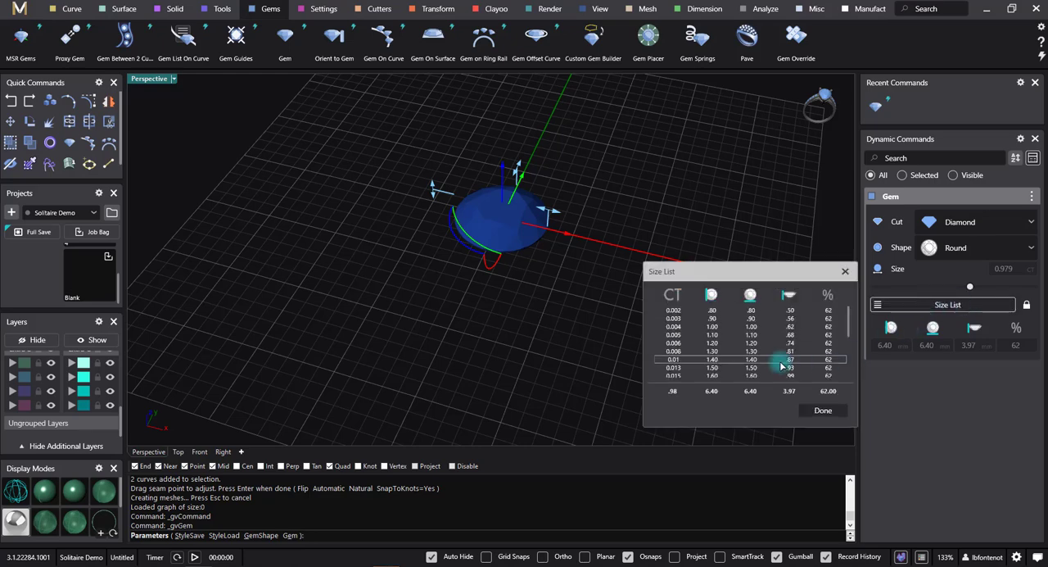
scroll(750, 357, down, 10)
scroll(736, 368, down, 4)
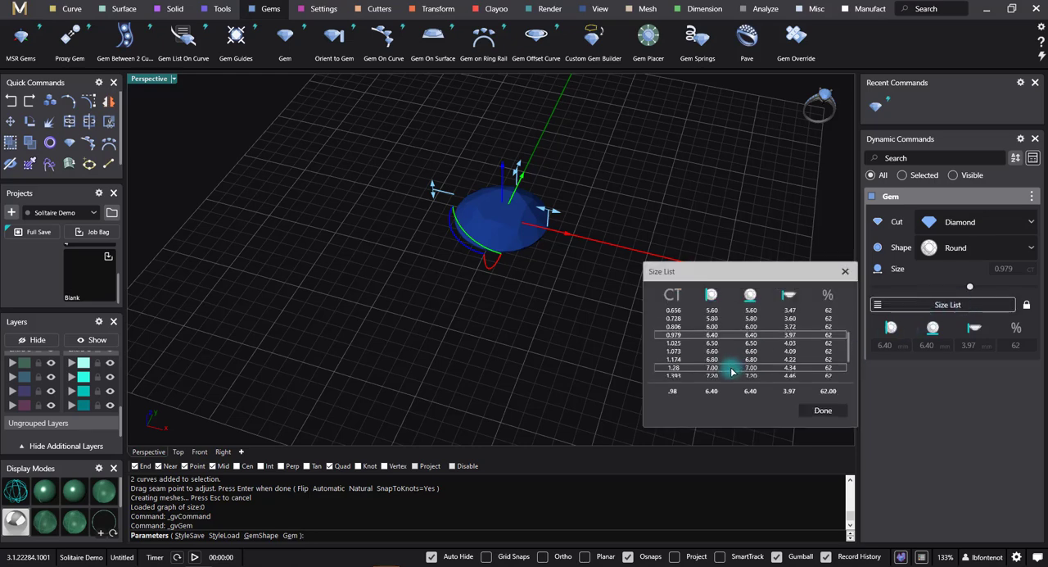
click(736, 370)
click(823, 411)
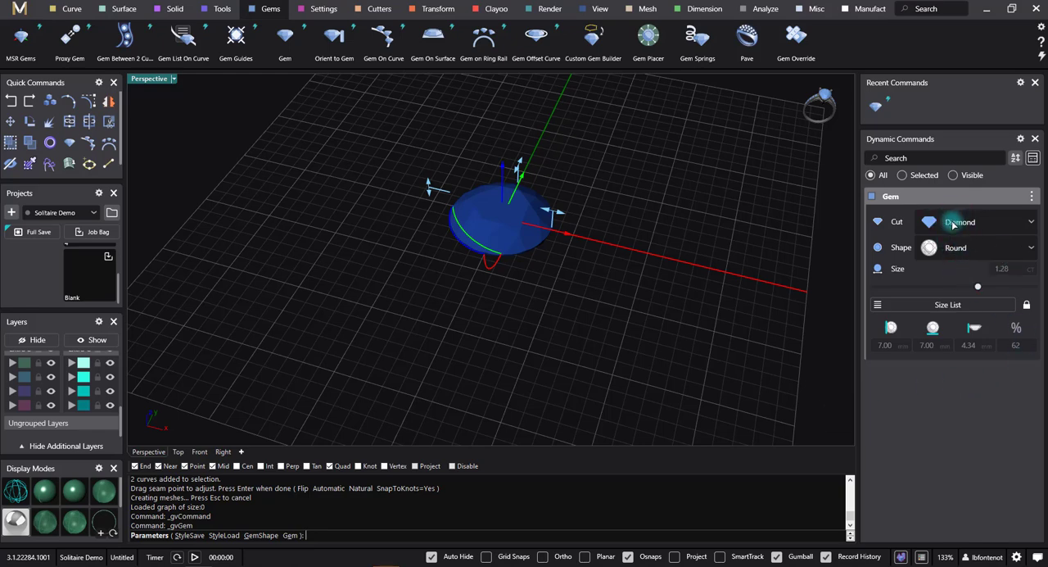
Step: Change the gem's shape to Cushion Square and finish the gem
click(939, 250)
click(965, 398)
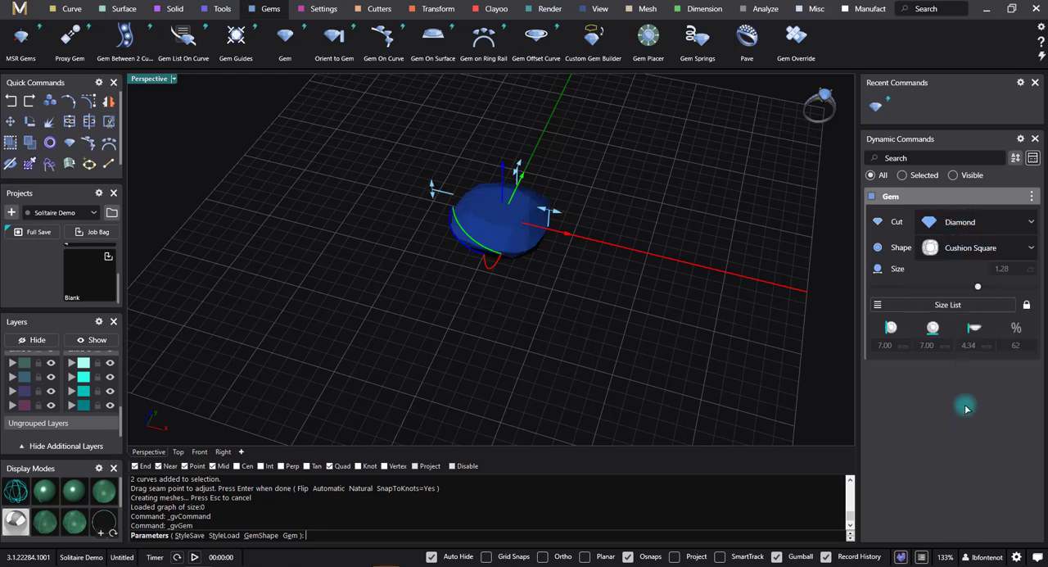
drag(916, 288, 923, 288)
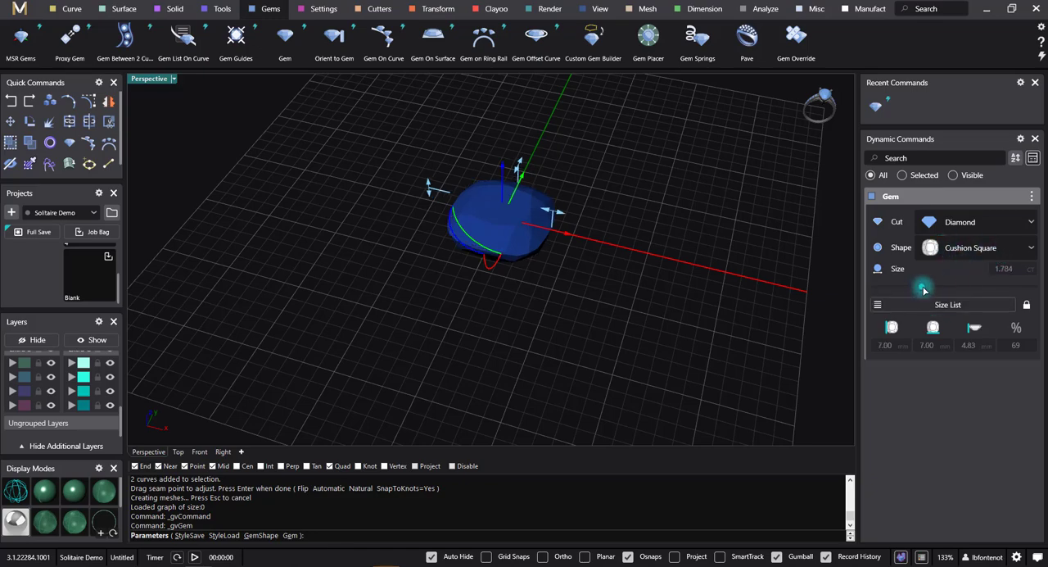
right_drag(489, 301, 428, 246)
right_click(755, 270)
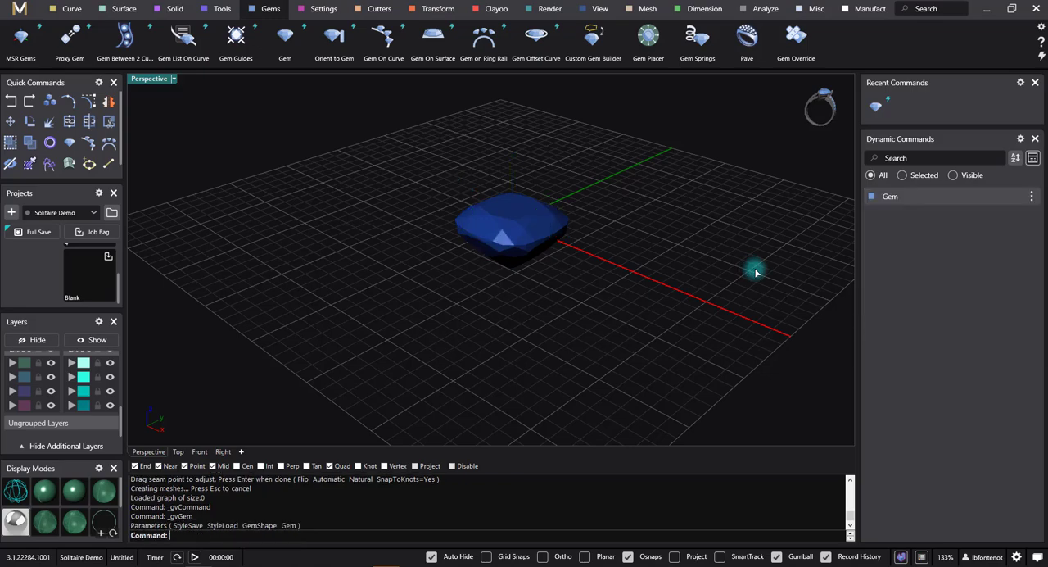
Step: Add a prong head around the cushion gem
right_drag(452, 380, 499, 413)
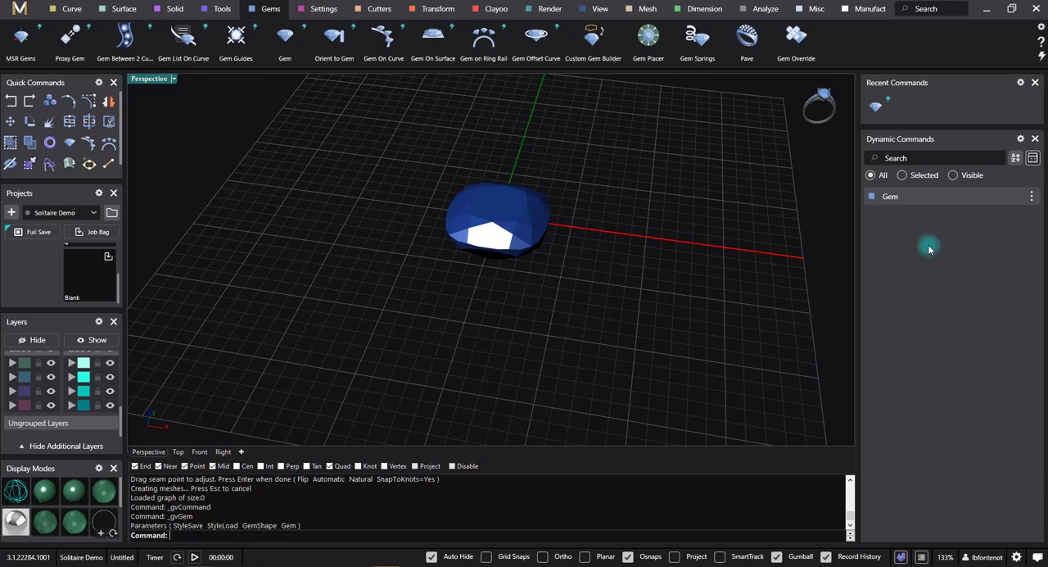
right_drag(410, 316, 498, 251)
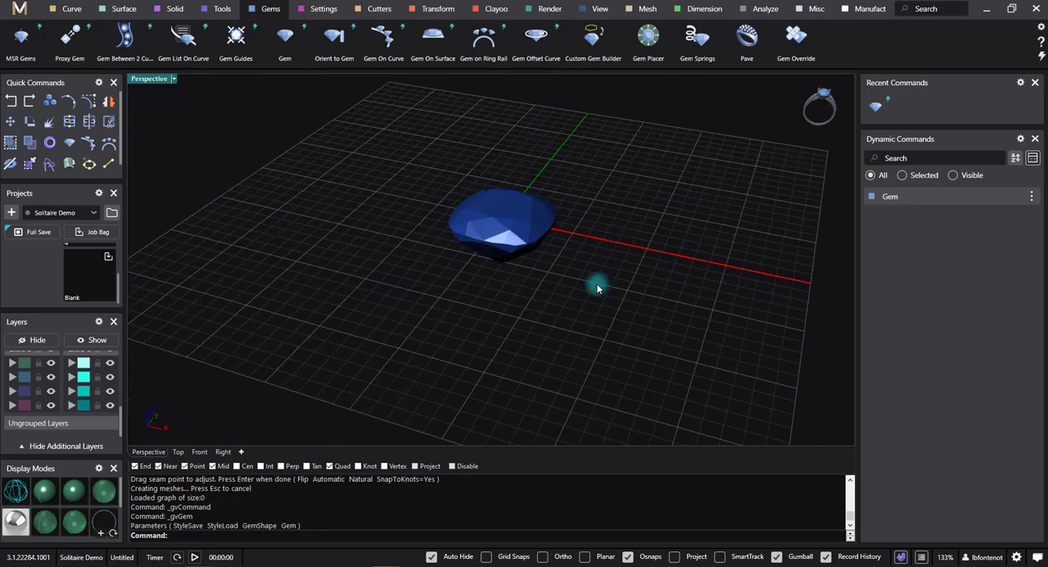
right_drag(597, 288, 602, 278)
click(323, 8)
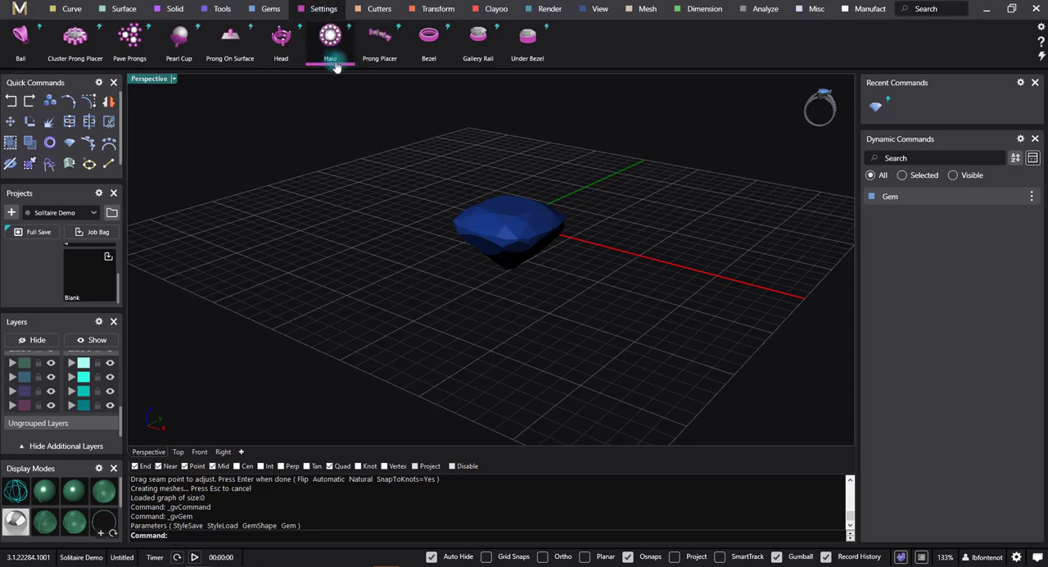
click(282, 40)
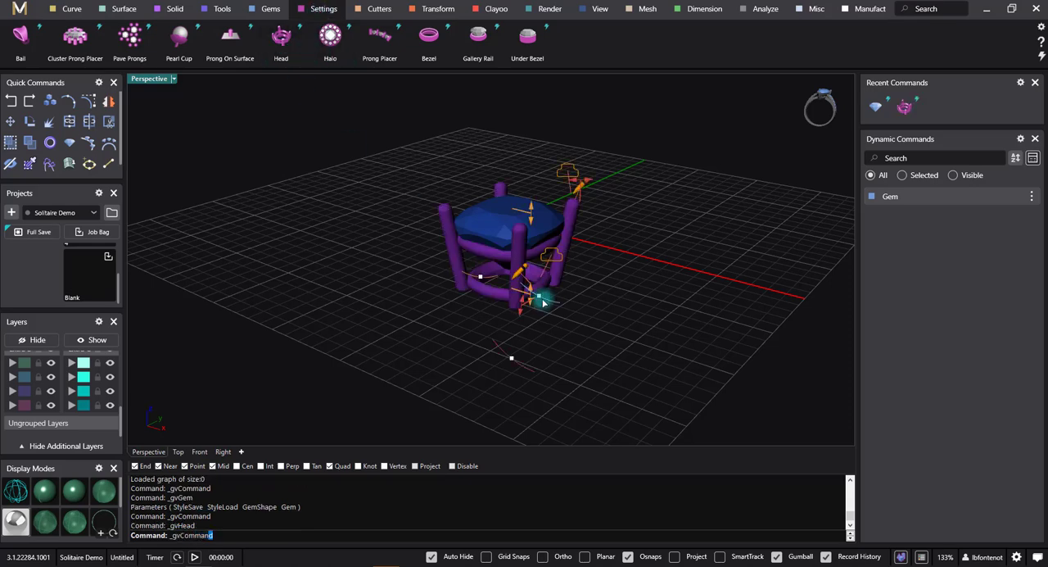
right_drag(562, 283, 646, 358)
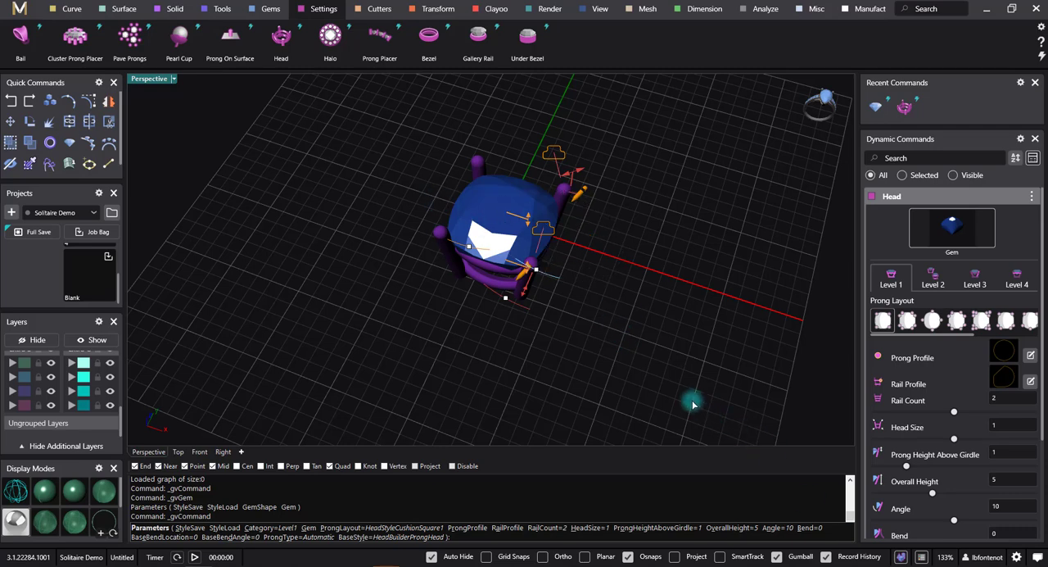
right_drag(692, 375, 694, 351)
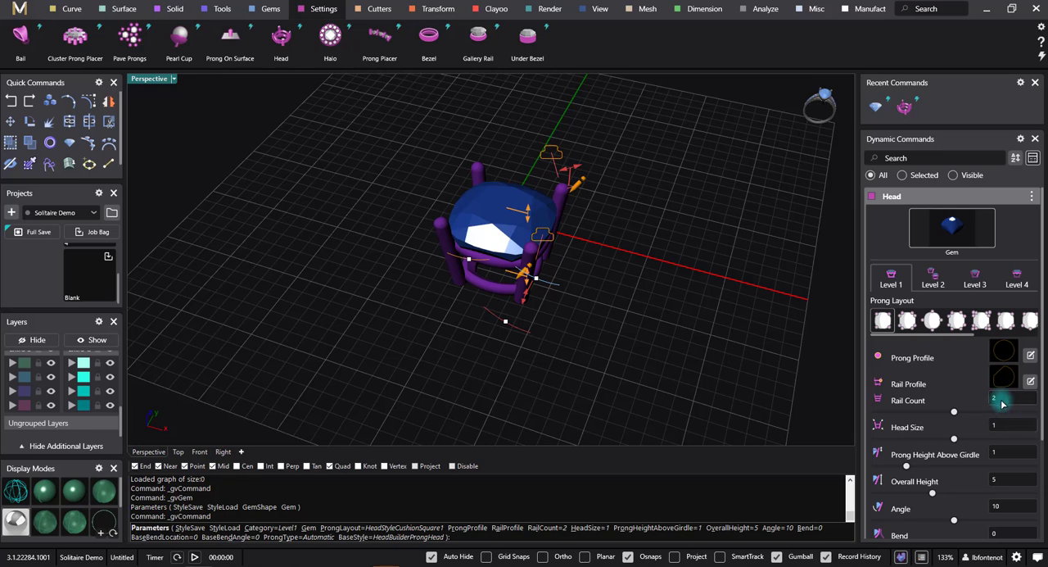
Step: Try the alternative prong layouts on the head and keep the eight-prong HeadStyleCushionSquare4 layout
click(910, 326)
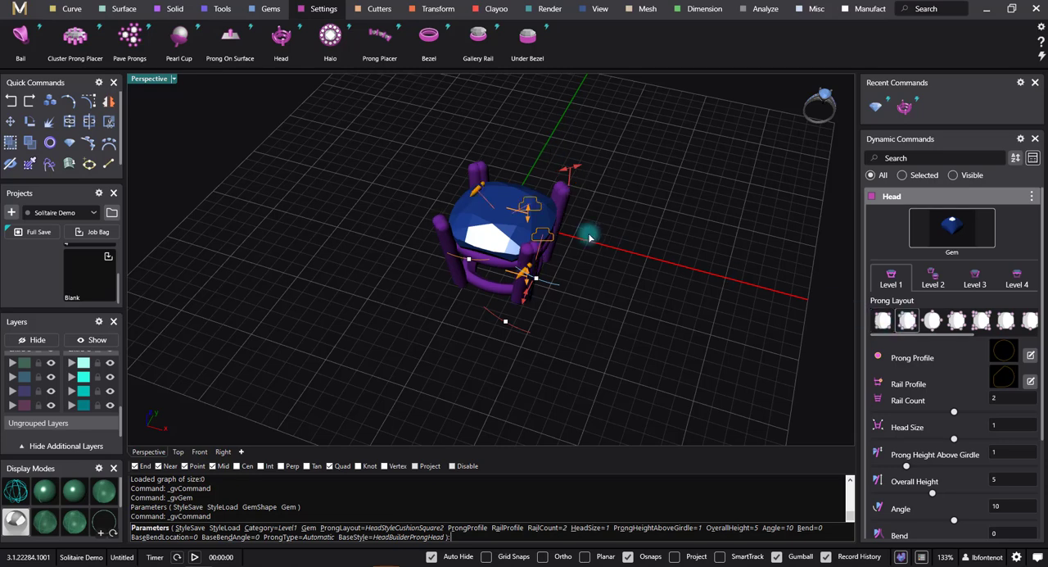
right_drag(589, 237, 619, 274)
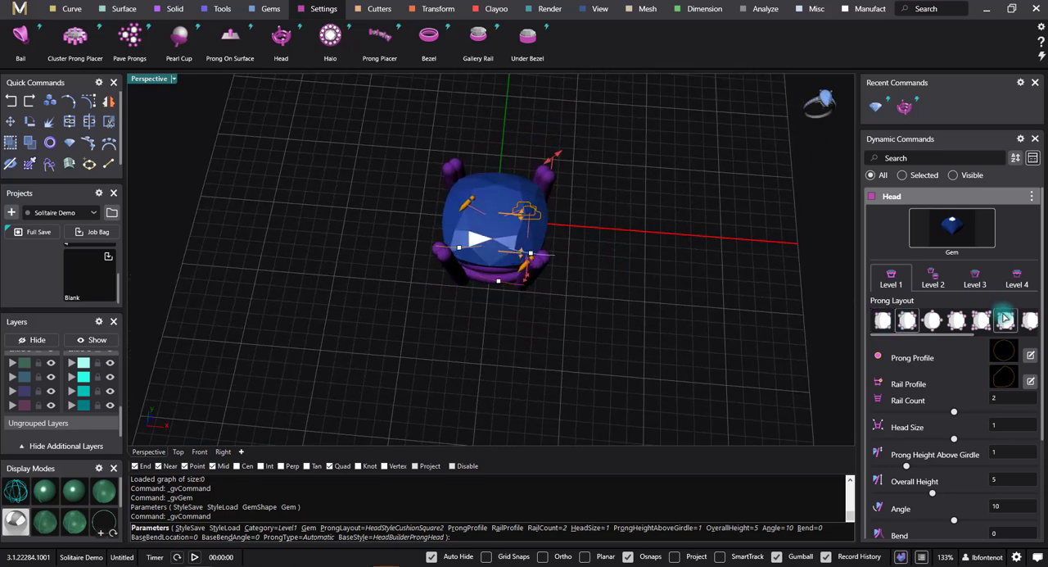
click(935, 323)
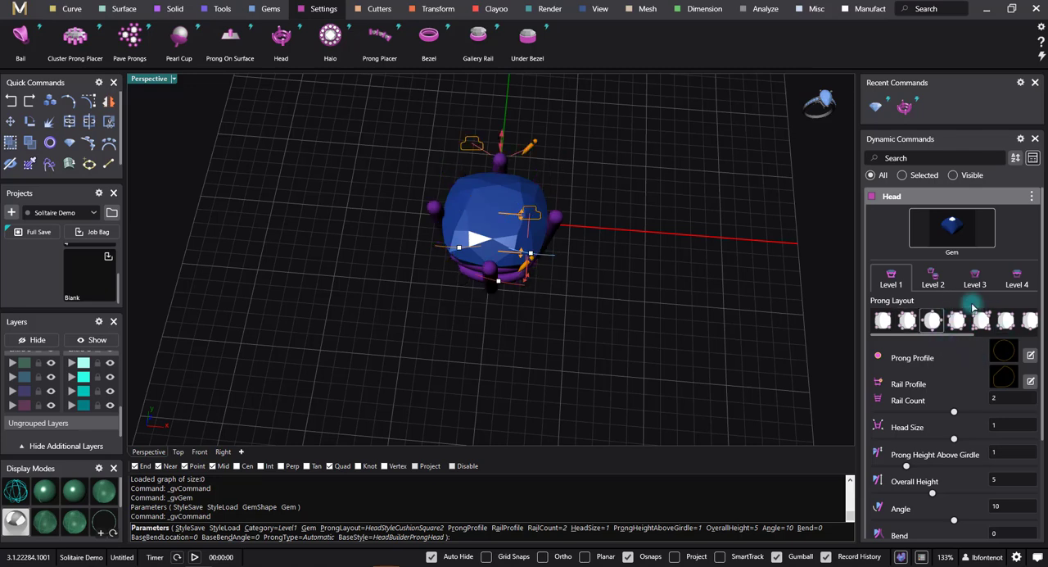
click(954, 321)
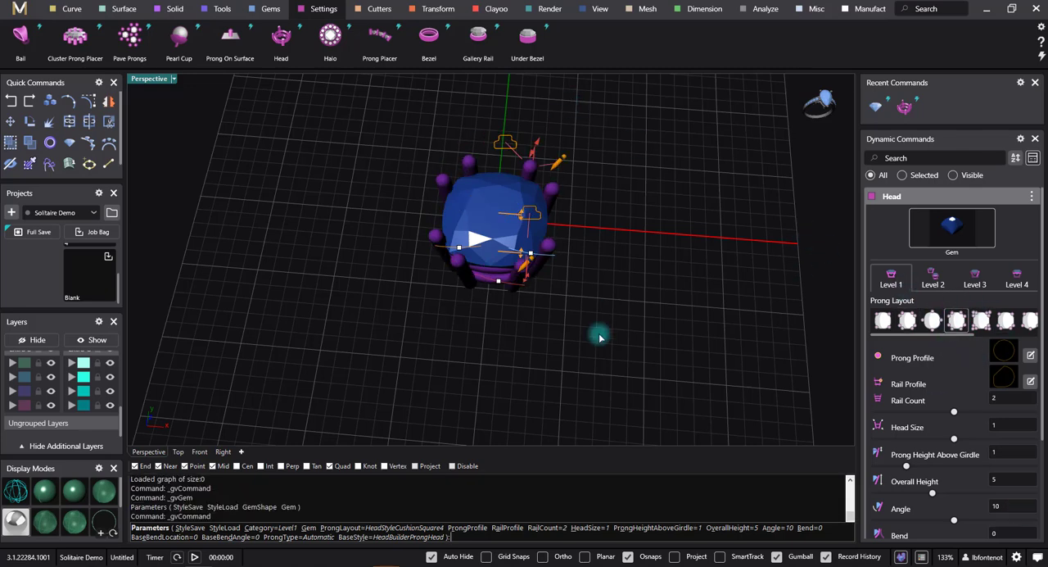
right_drag(599, 335, 596, 215)
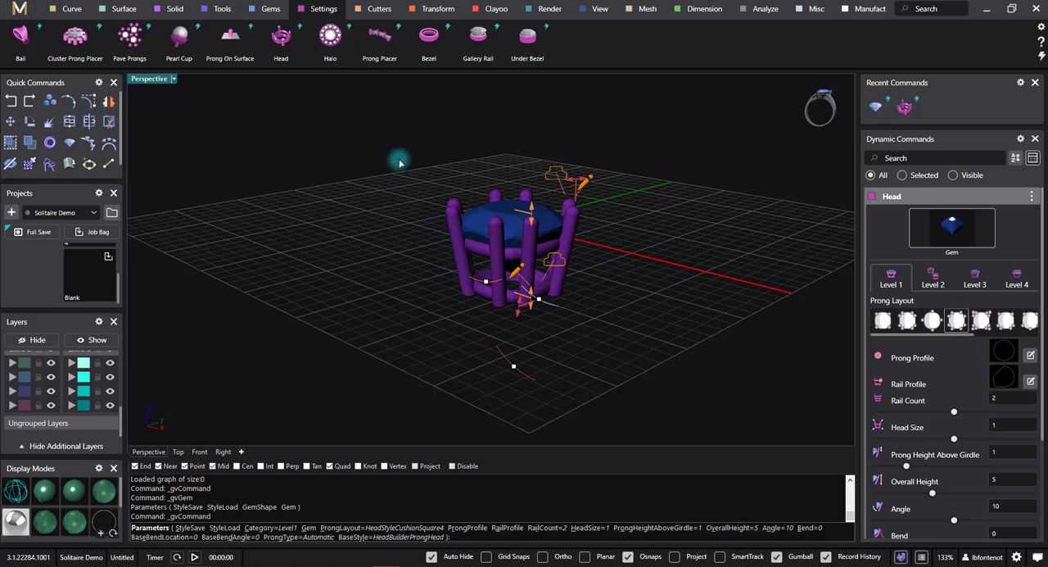
Step: Set the head size to 1.08 mm
right_drag(556, 165, 583, 229)
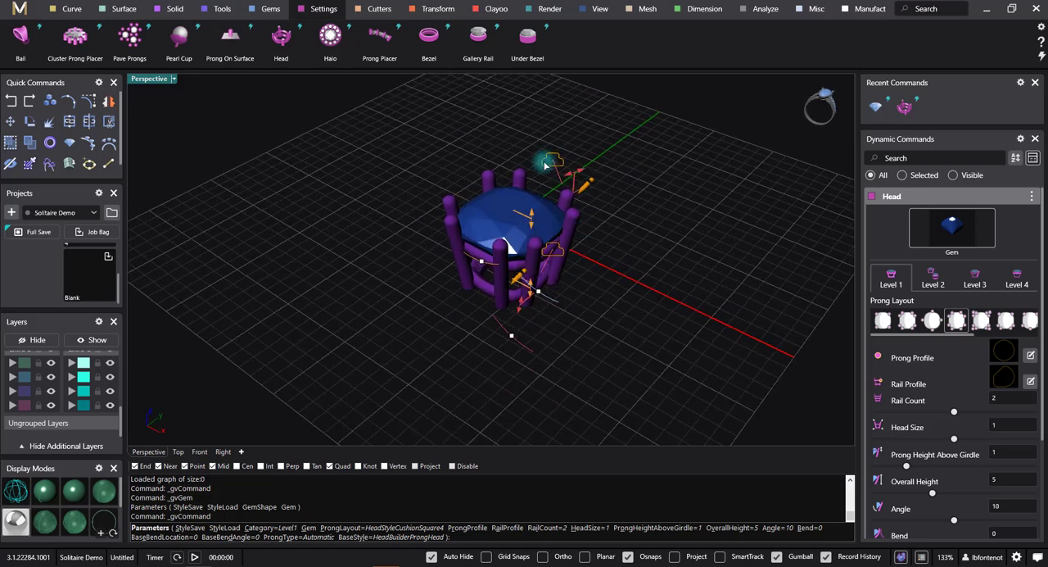
scroll(579, 186, up, 2)
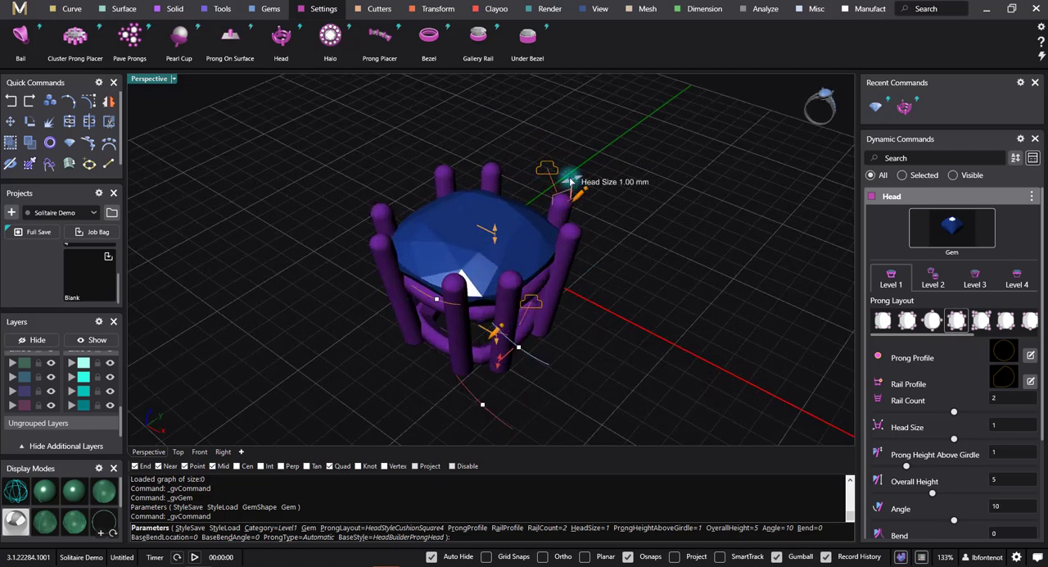
drag(575, 181, 577, 181)
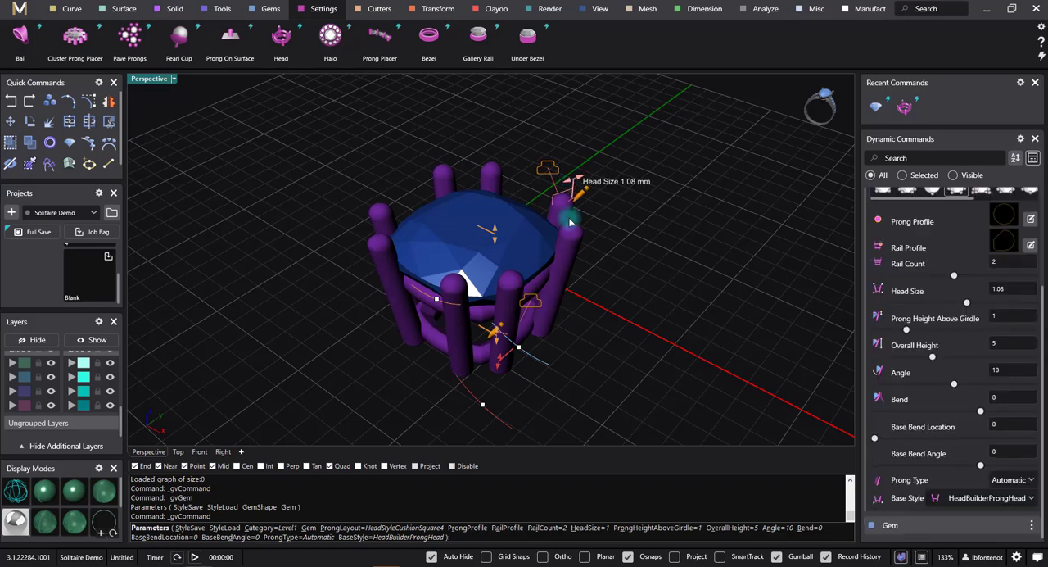
Step: Reduce the head's overall height to 4.26 mm
right_drag(555, 339, 611, 290)
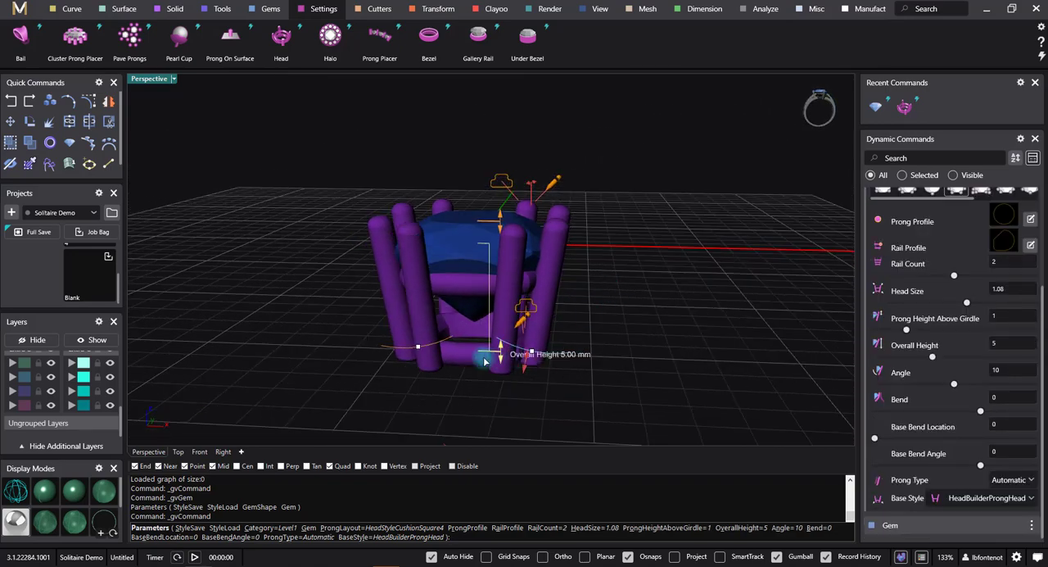
right_drag(485, 361, 435, 331)
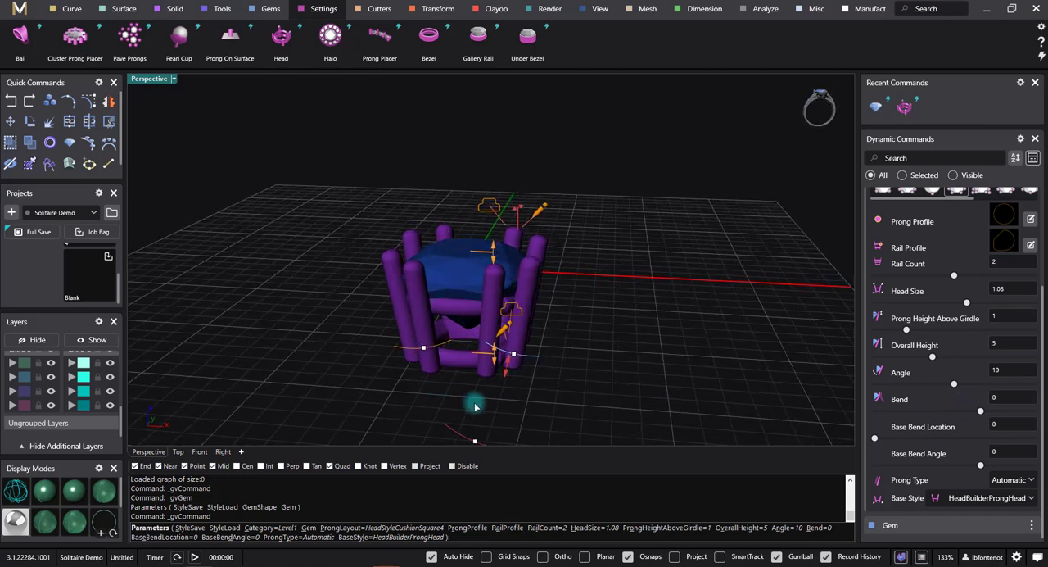
drag(494, 348, 499, 340)
right_drag(499, 341, 501, 304)
drag(495, 348, 498, 344)
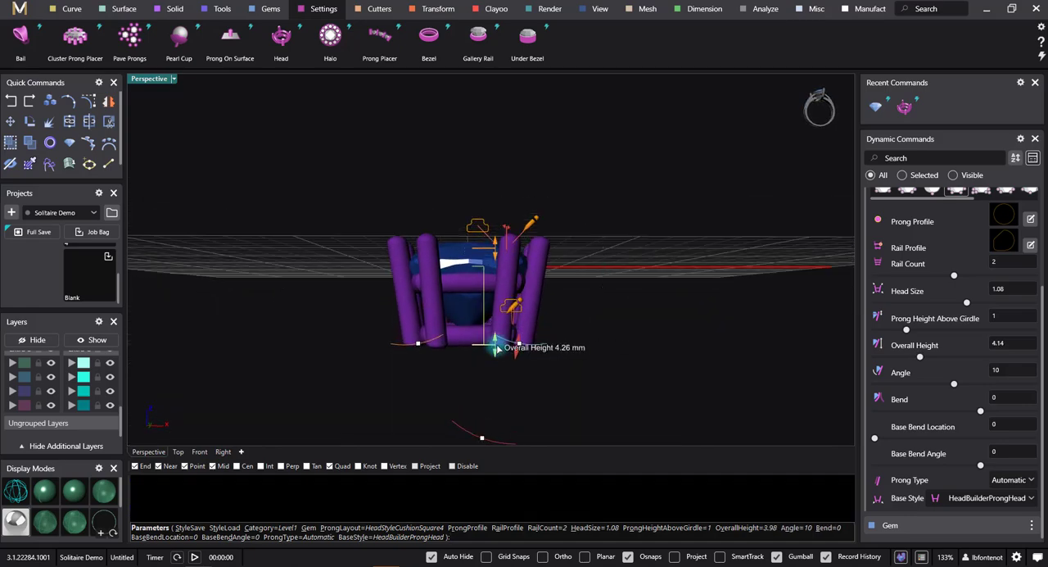
right_drag(498, 345, 443, 350)
Step: Choose a profile for the head's Level 4 rail and set that rail's height to 1.55 mm
scroll(443, 351, up, 4)
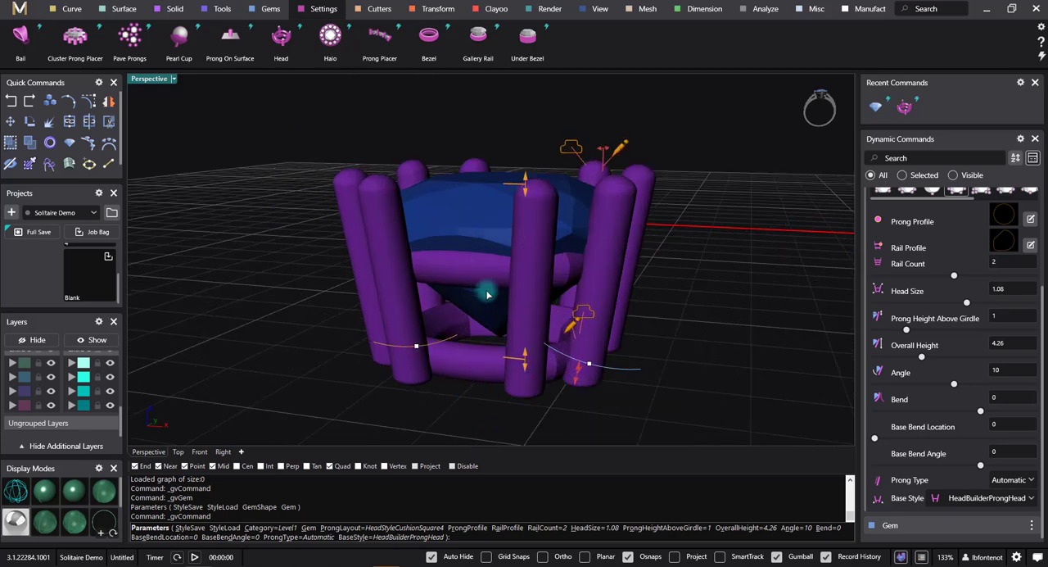
scroll(940, 353, up, 1)
scroll(940, 353, up, 3)
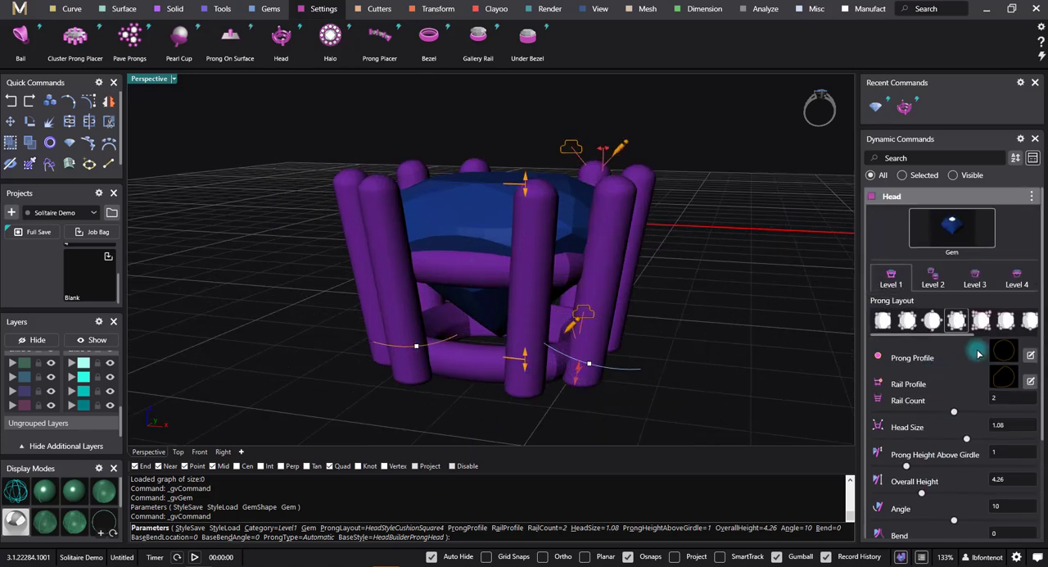
click(1026, 283)
right_drag(849, 315, 701, 355)
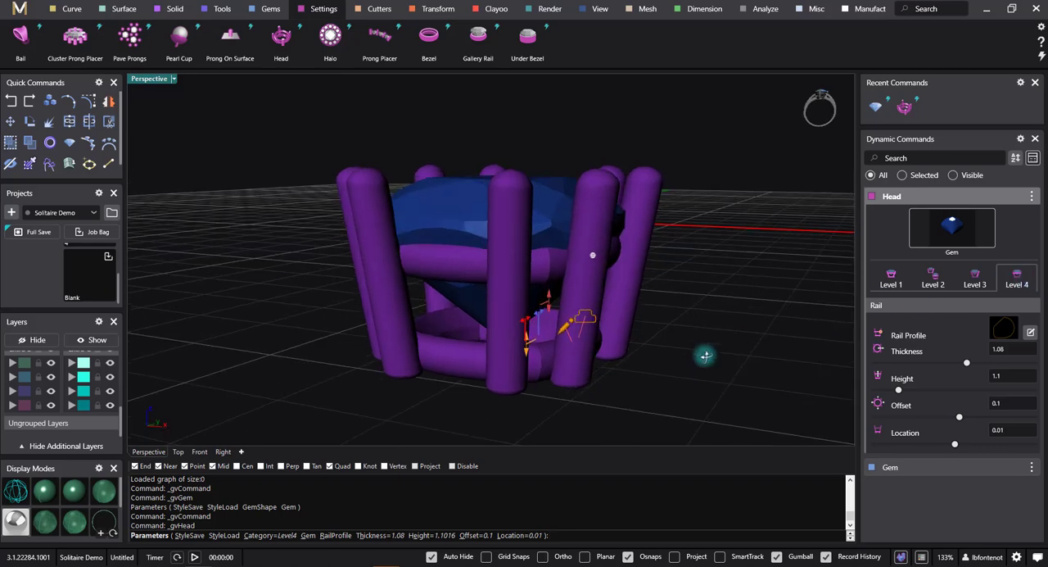
click(999, 331)
click(219, 397)
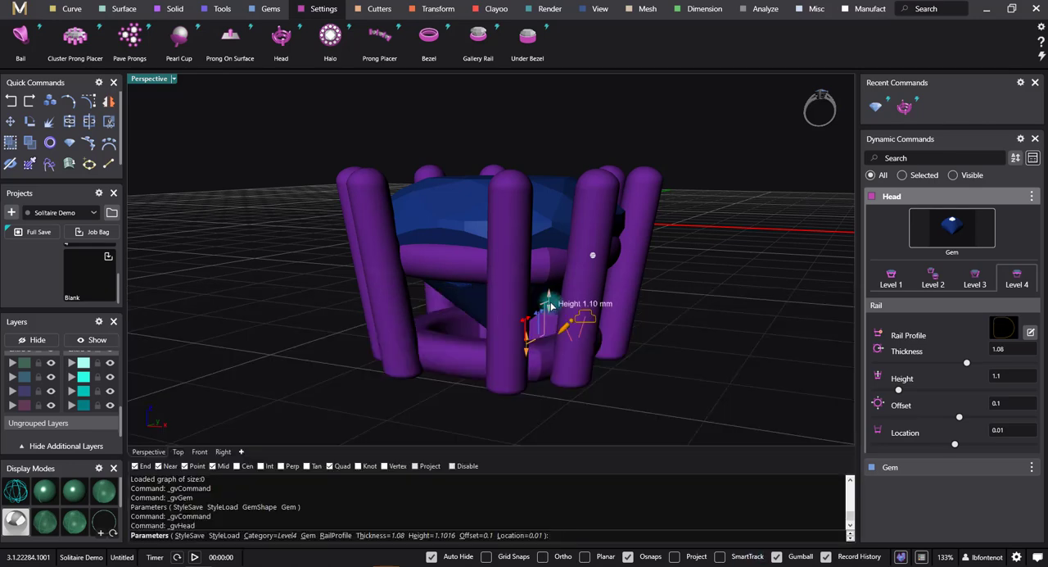
drag(556, 295, 622, 322)
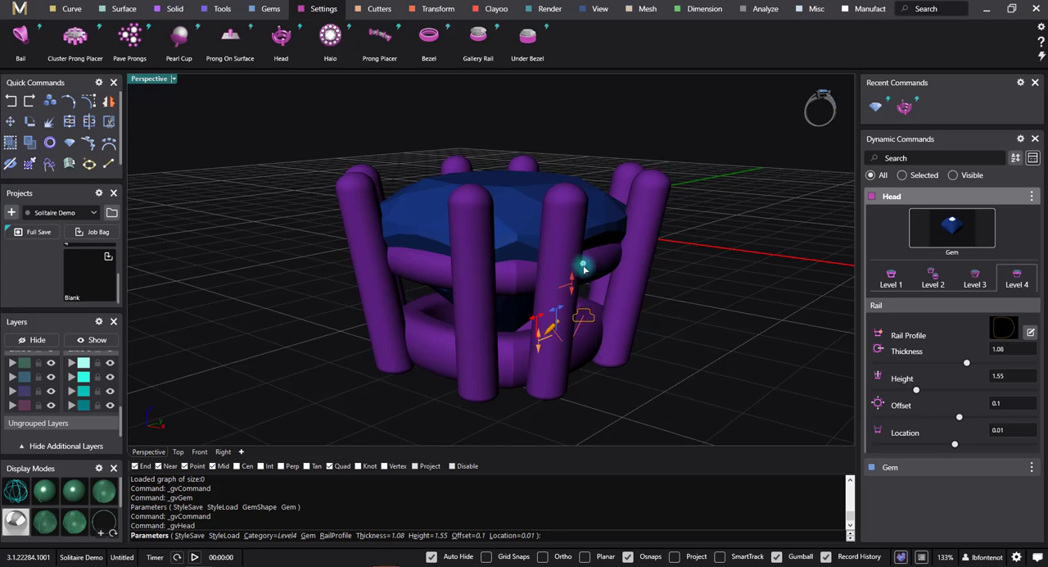
Step: Set the Level 4 rail's height to 1.1 mm and both its offset and location to 0.5 mm, and accept the head
drag(583, 268, 584, 269)
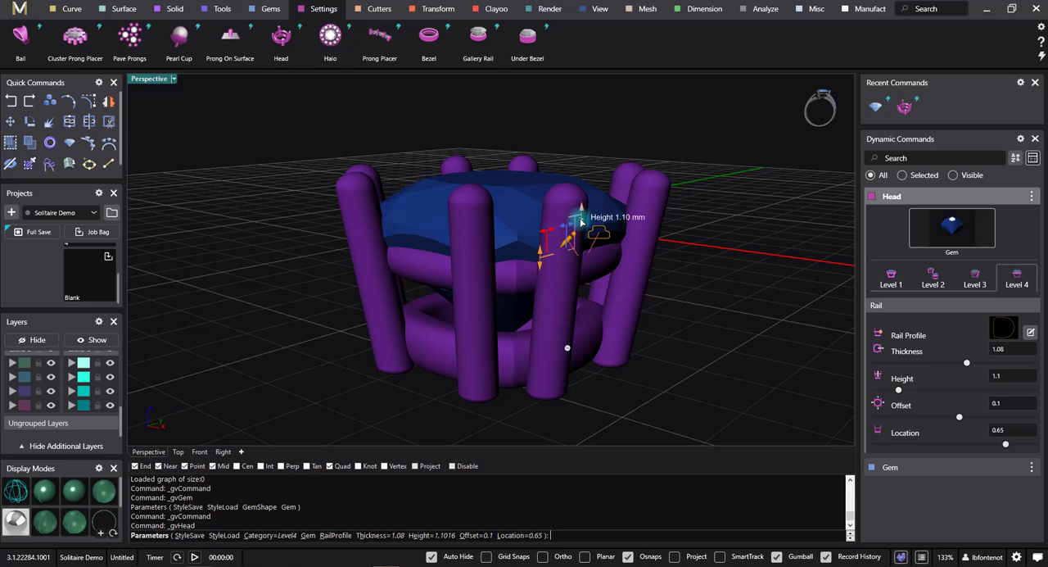
drag(540, 272, 550, 285)
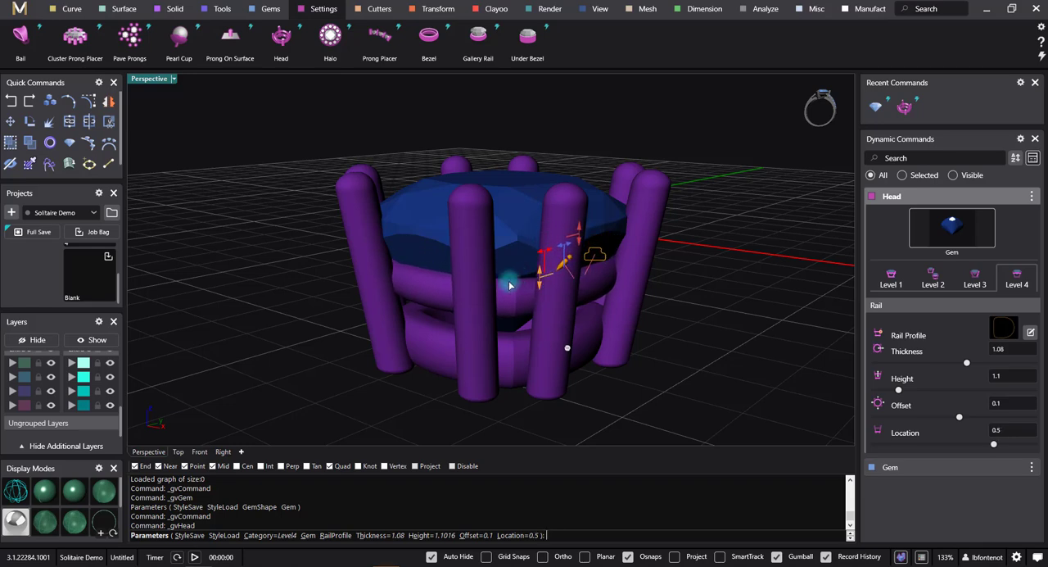
right_drag(512, 283, 564, 251)
drag(556, 237, 564, 236)
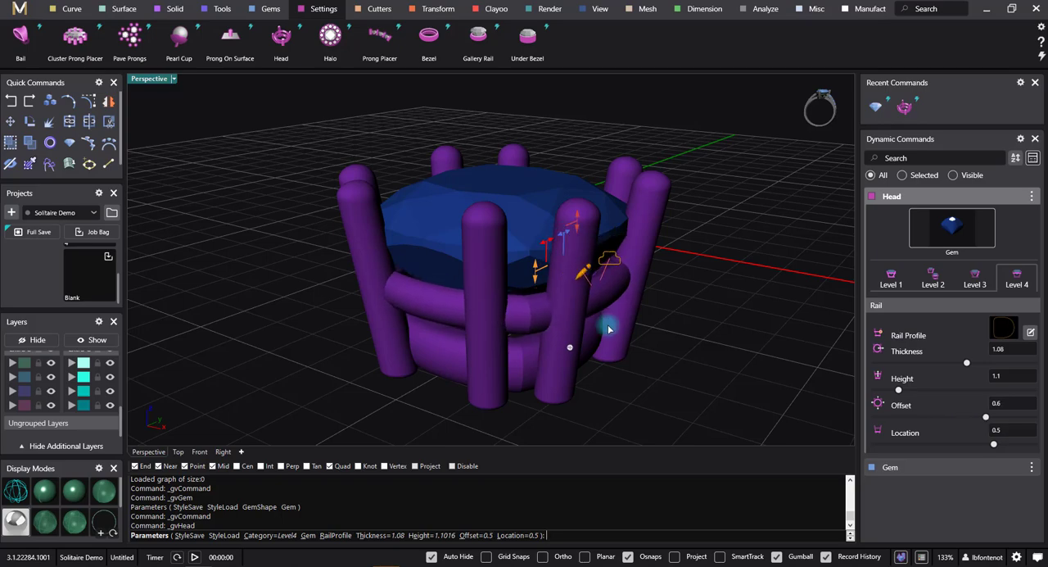
right_drag(608, 327, 632, 262)
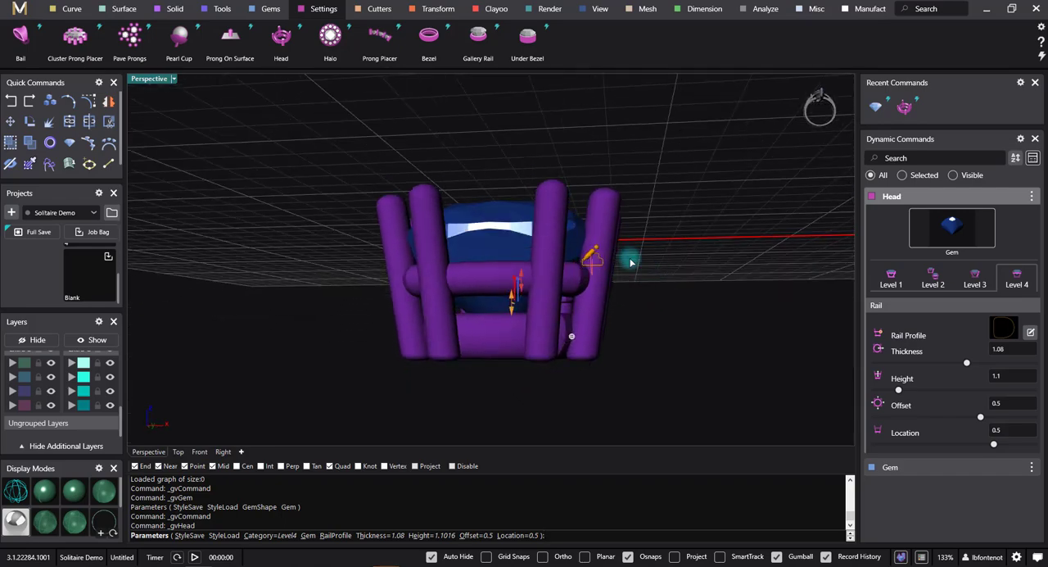
right_click(691, 328)
right_drag(631, 339, 502, 390)
right_drag(472, 358, 537, 393)
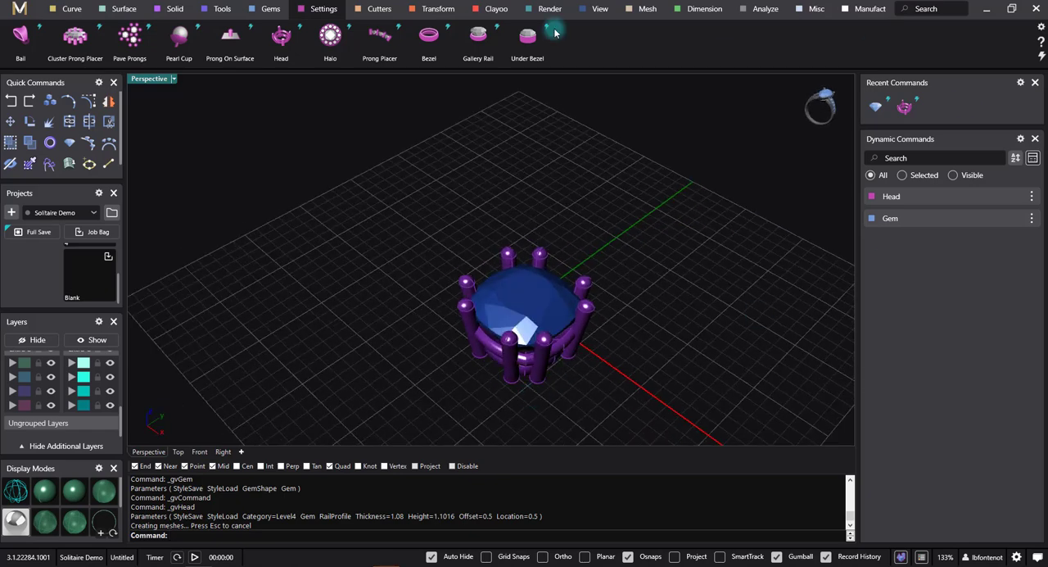
click(488, 302)
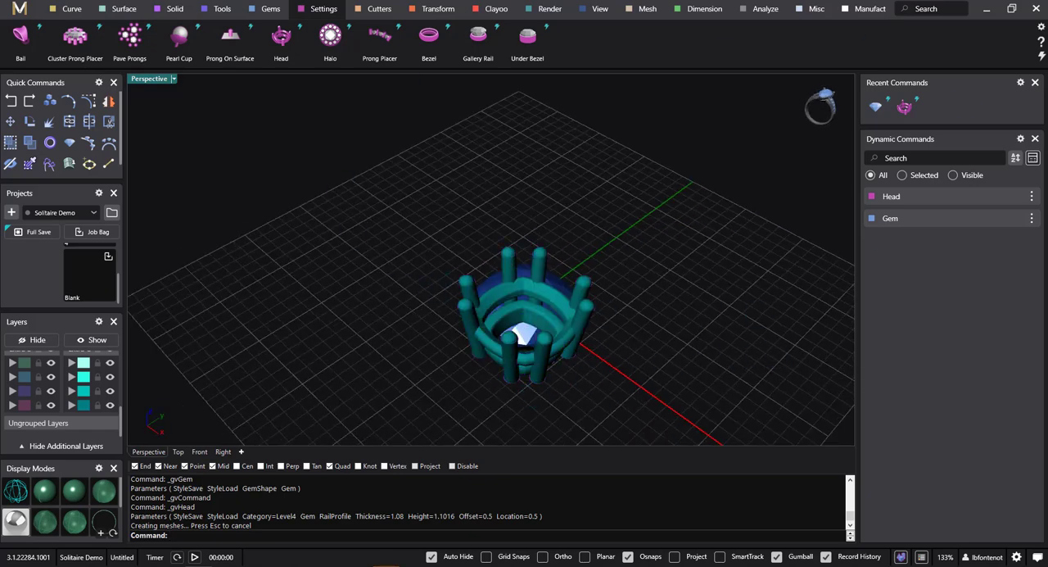
right_drag(699, 349, 678, 381)
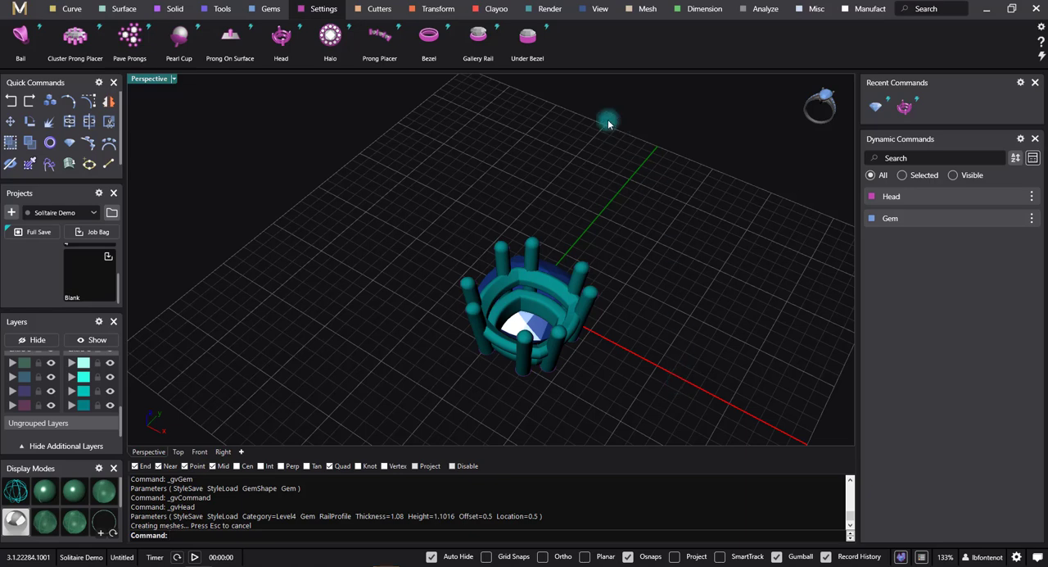
key(Escape)
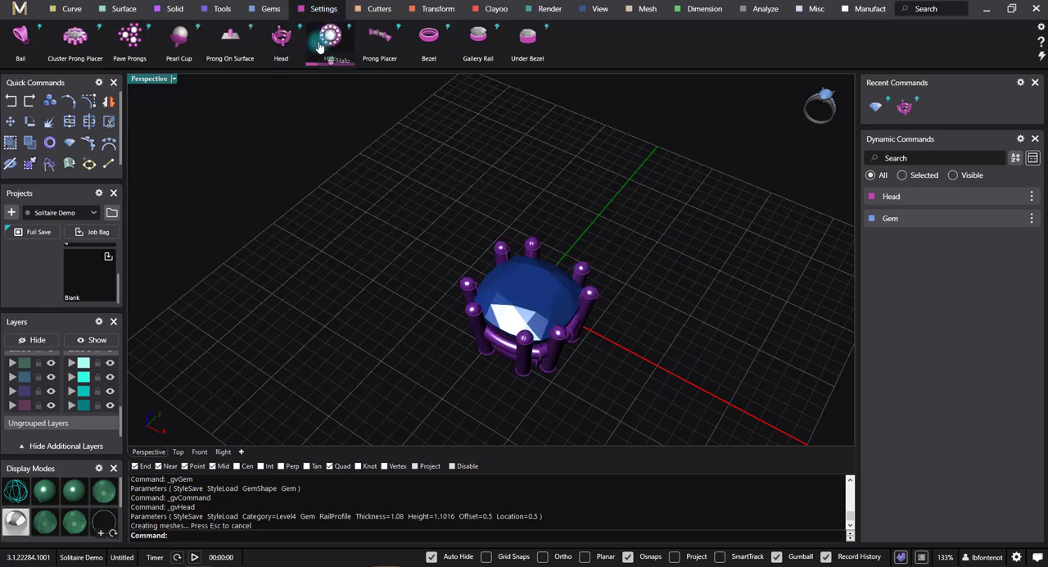
Step: Add a halo of round diamonds around the cushion centre gem
click(326, 46)
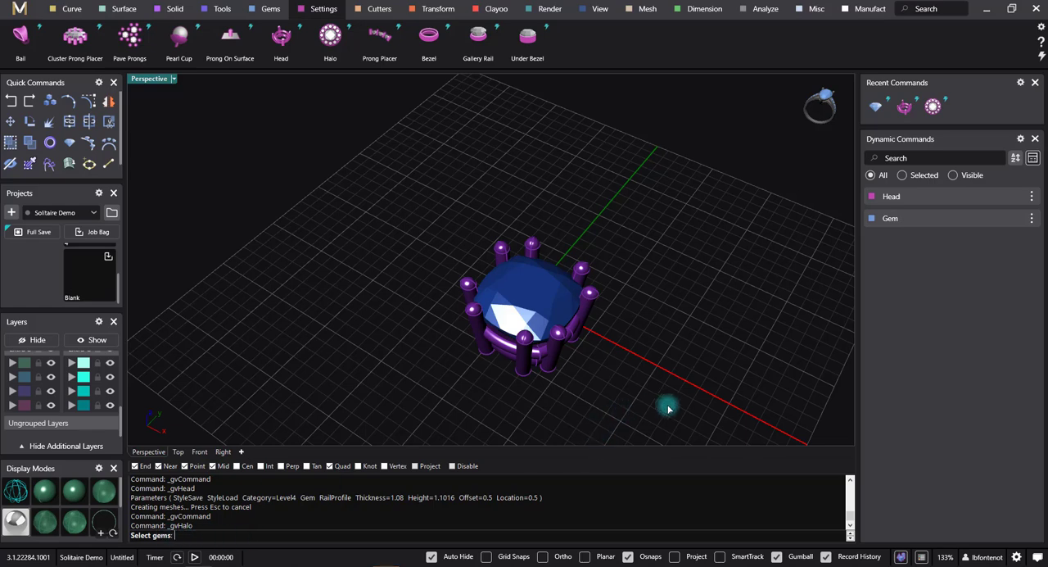
click(524, 305)
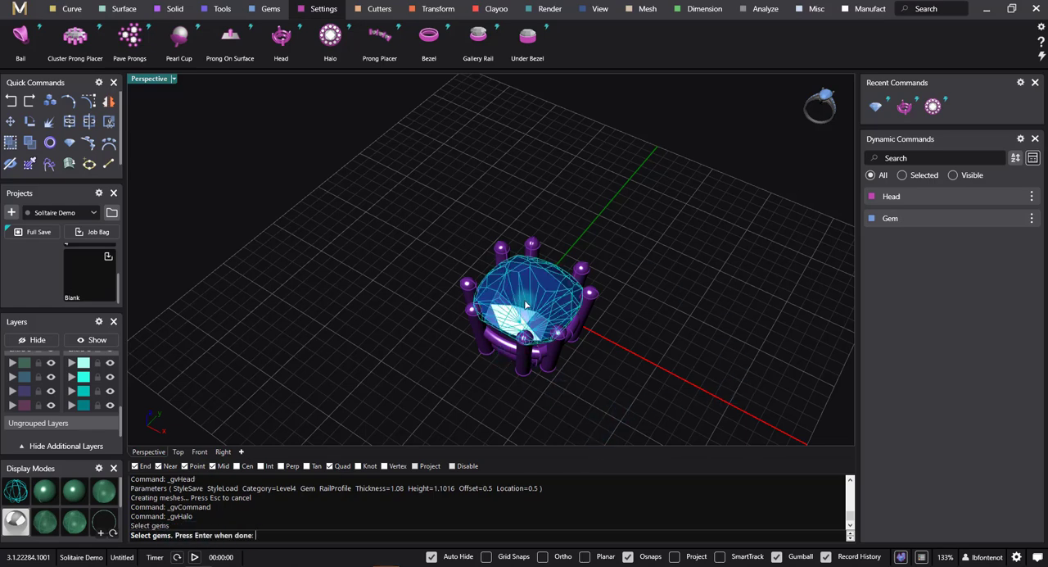
key(Return)
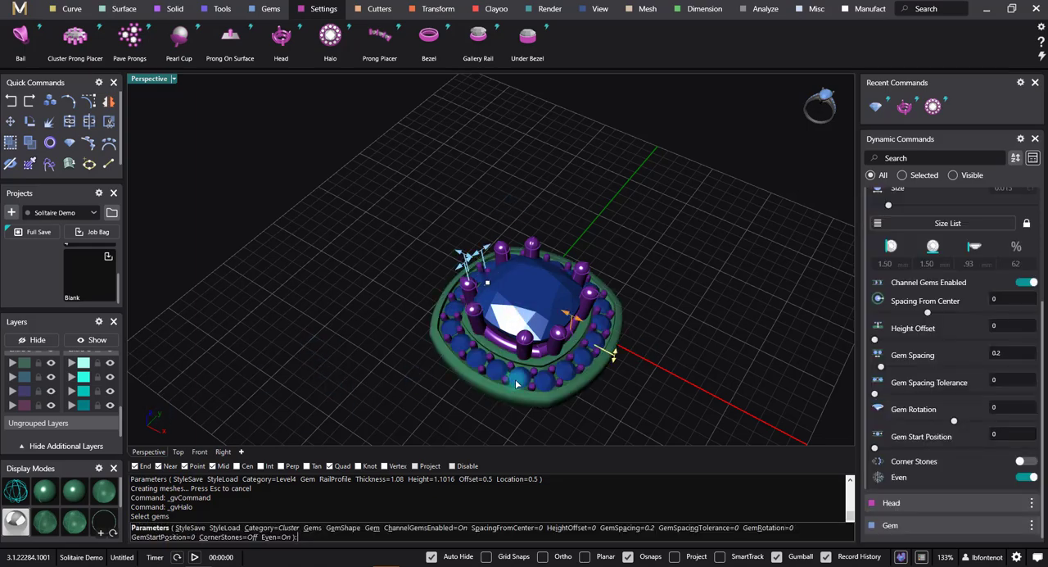
right_drag(598, 420, 690, 106)
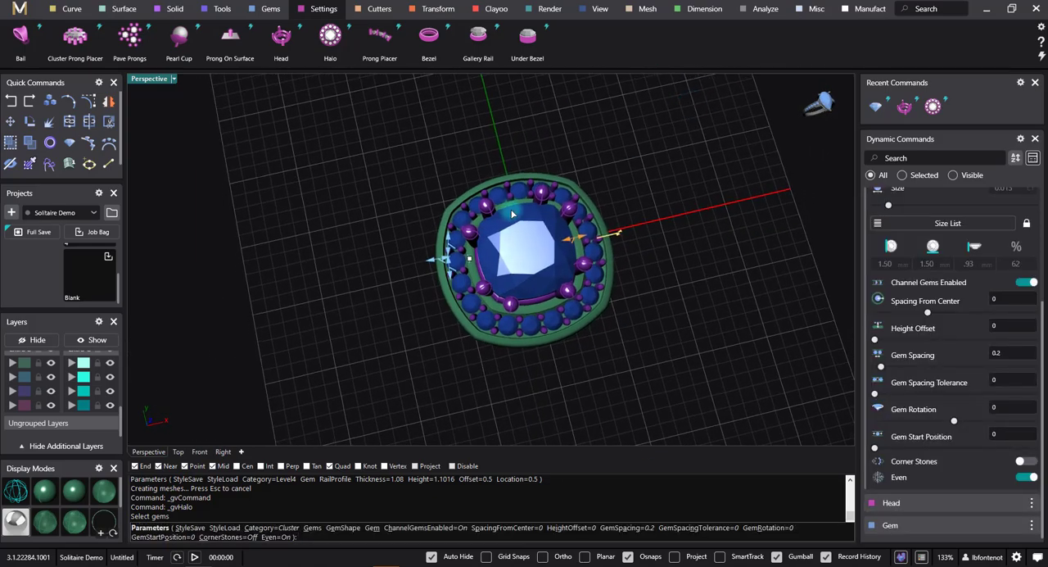
right_drag(606, 303, 593, 317)
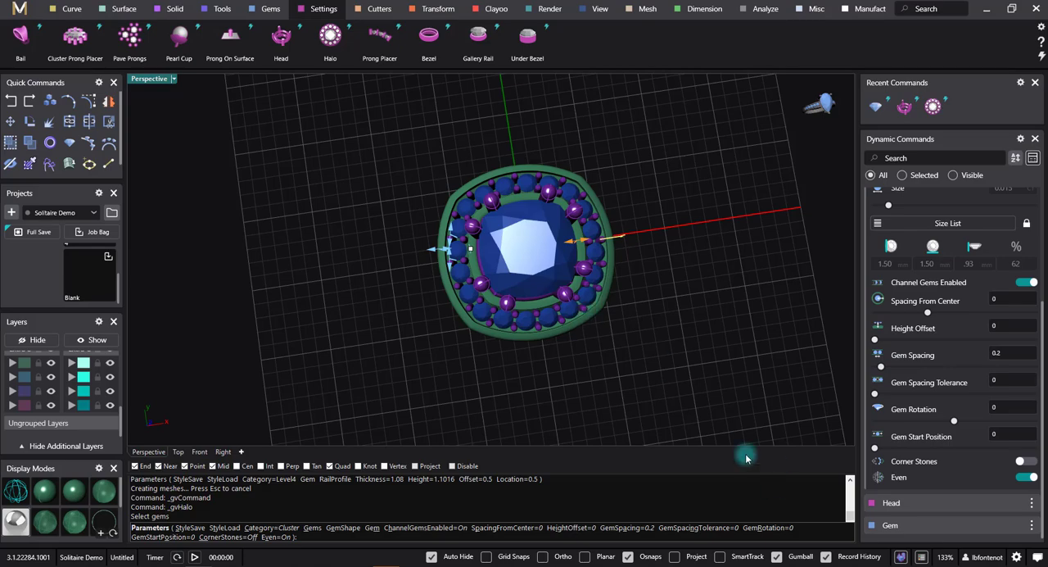
Step: Try raising the halo gems with a height offset of about 0.33 mm
right_drag(630, 338, 600, 269)
scroll(549, 297, up, 5)
right_drag(664, 326, 656, 354)
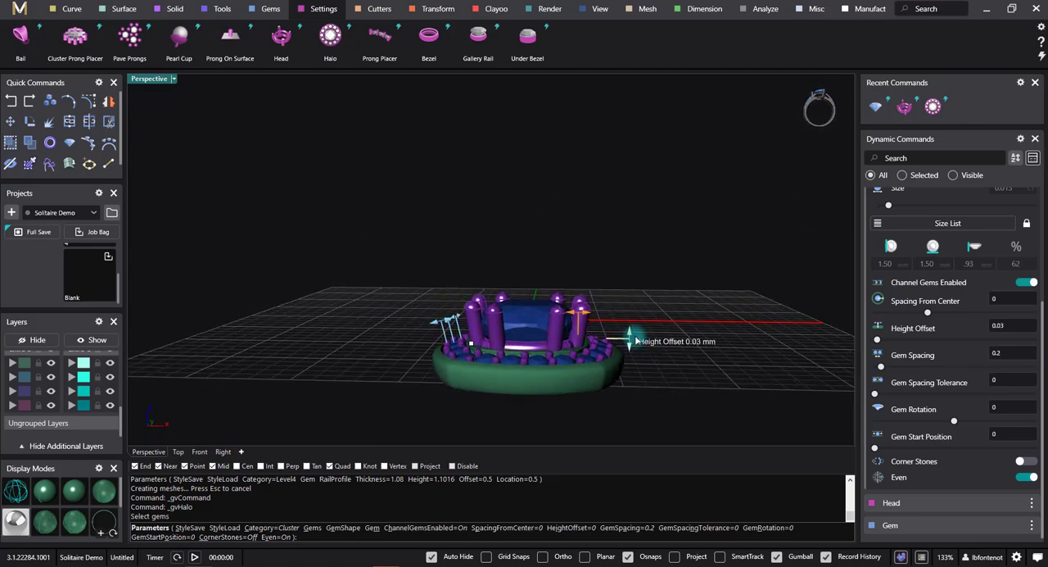
mouse_move(631, 339)
mouse_down()
mouse_move(625, 316)
mouse_move(630, 347)
mouse_up()
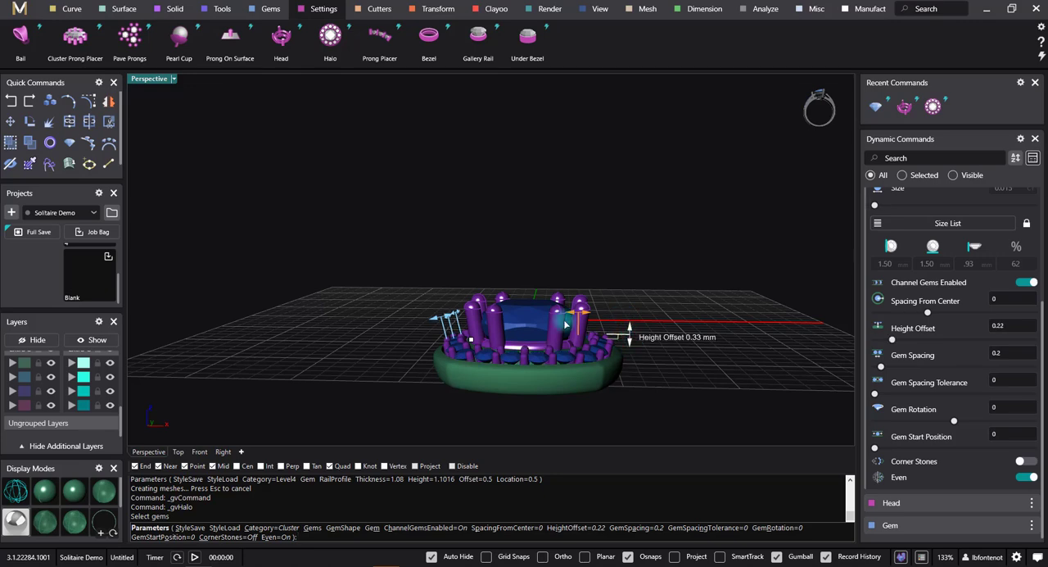
right_drag(577, 377, 498, 396)
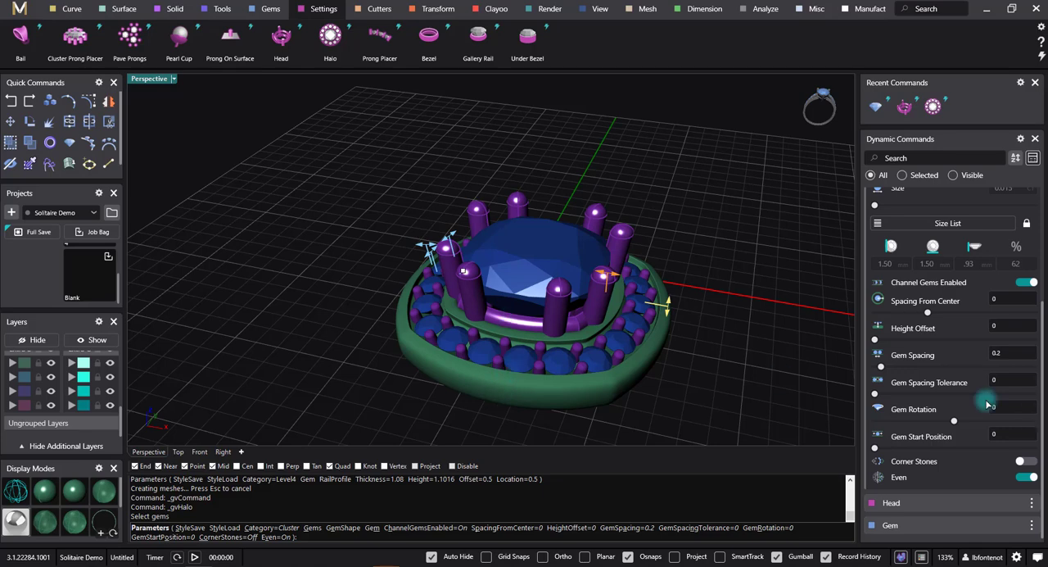
Step: Set the halo placement to -0.95 mm below the centre gem and accept the halo
scroll(991, 393, up, 3)
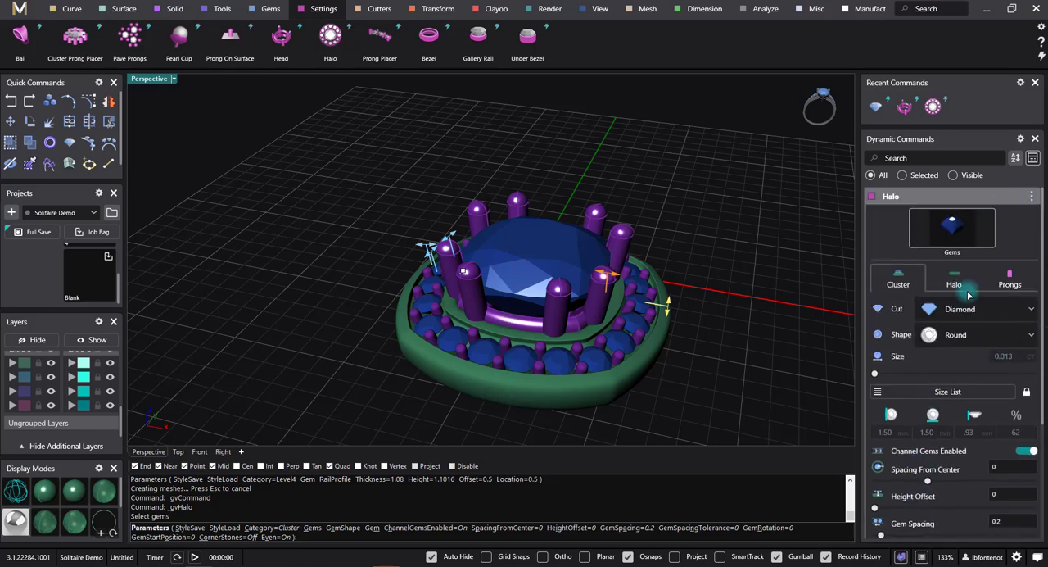
click(955, 282)
right_drag(665, 348, 549, 308)
drag(557, 306, 565, 286)
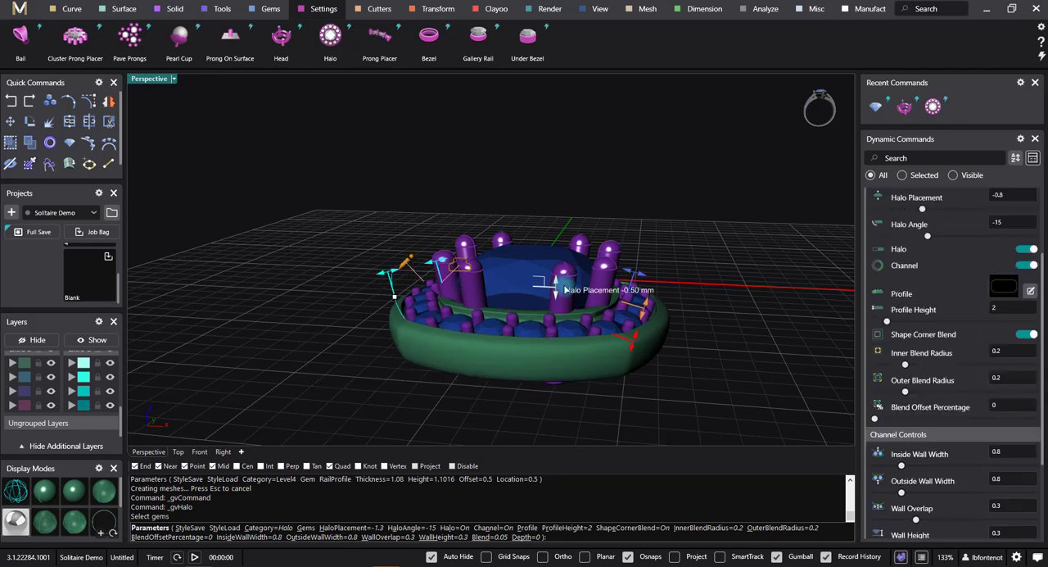
drag(653, 278, 654, 277)
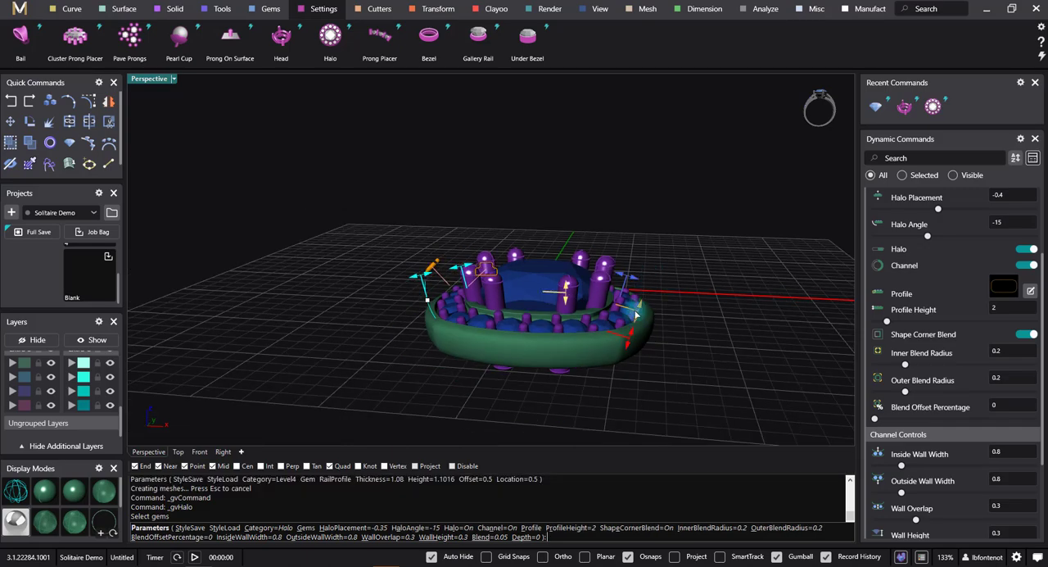
right_drag(610, 361, 560, 311)
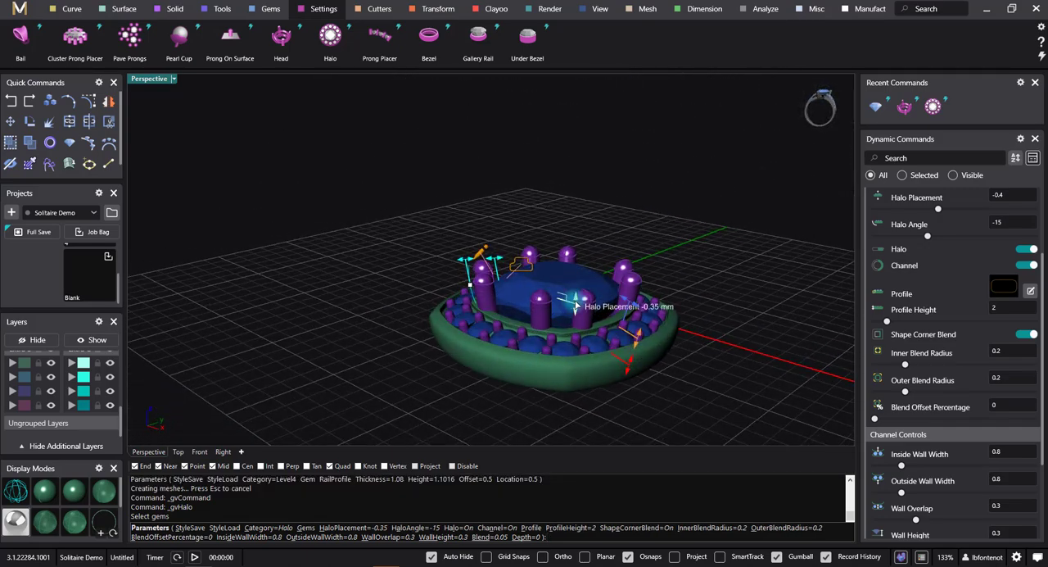
drag(577, 308, 576, 320)
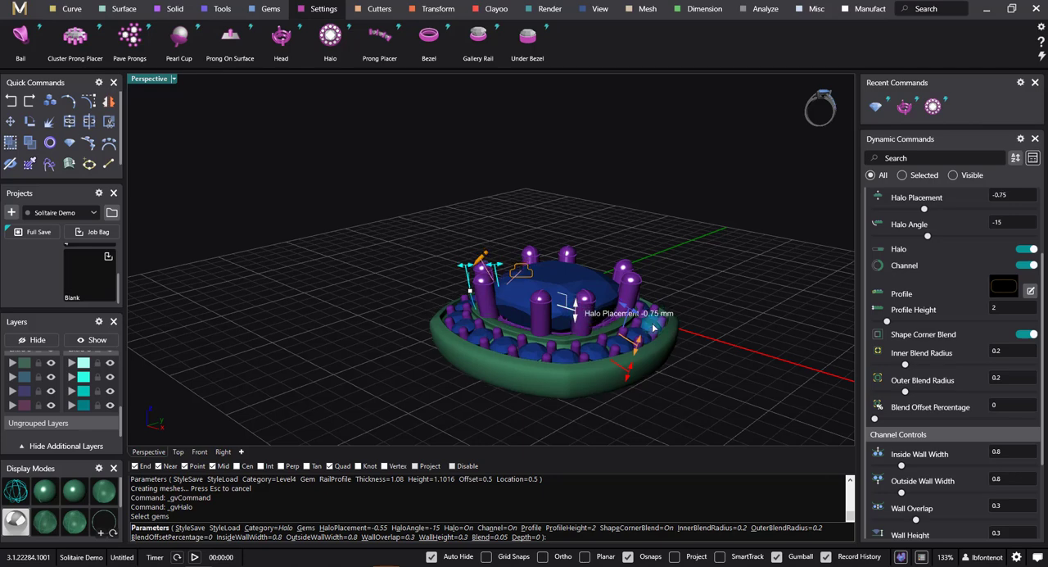
right_click(702, 221)
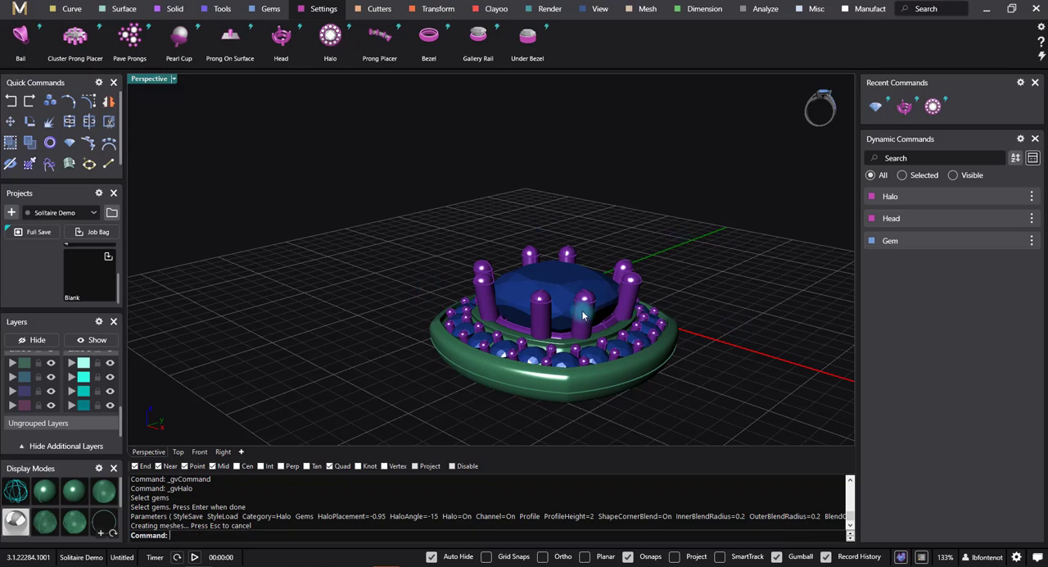
Step: Create a bail and move it along the Y axis until it sits just outside the halo
right_drag(583, 316, 740, 282)
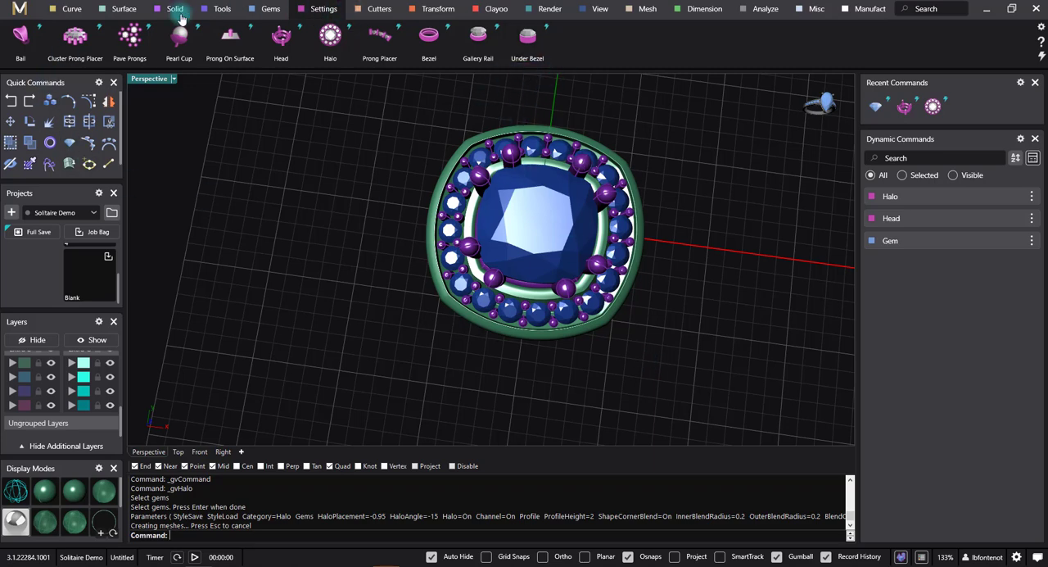
click(9, 46)
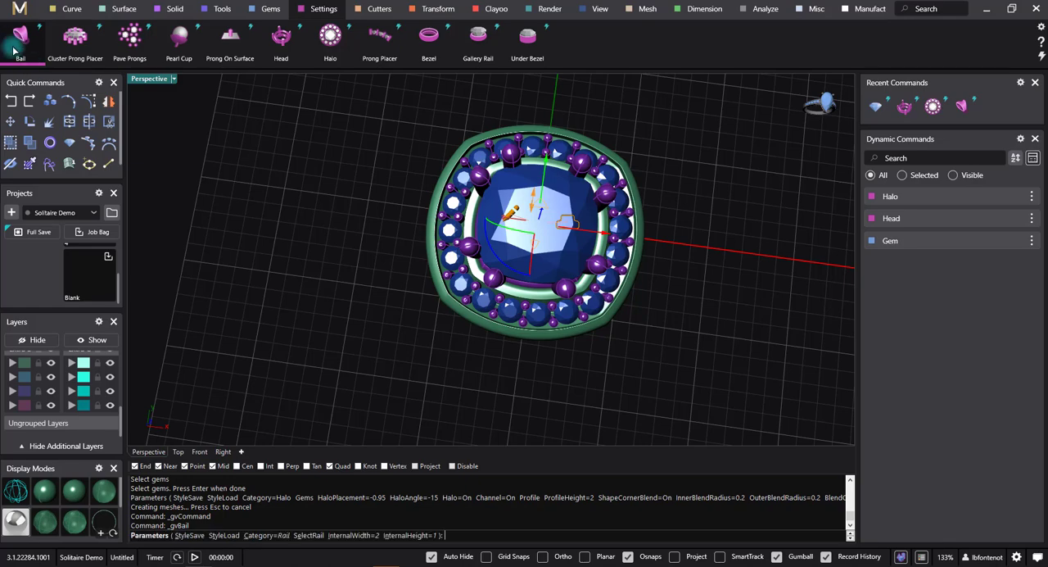
right_drag(684, 383, 596, 313)
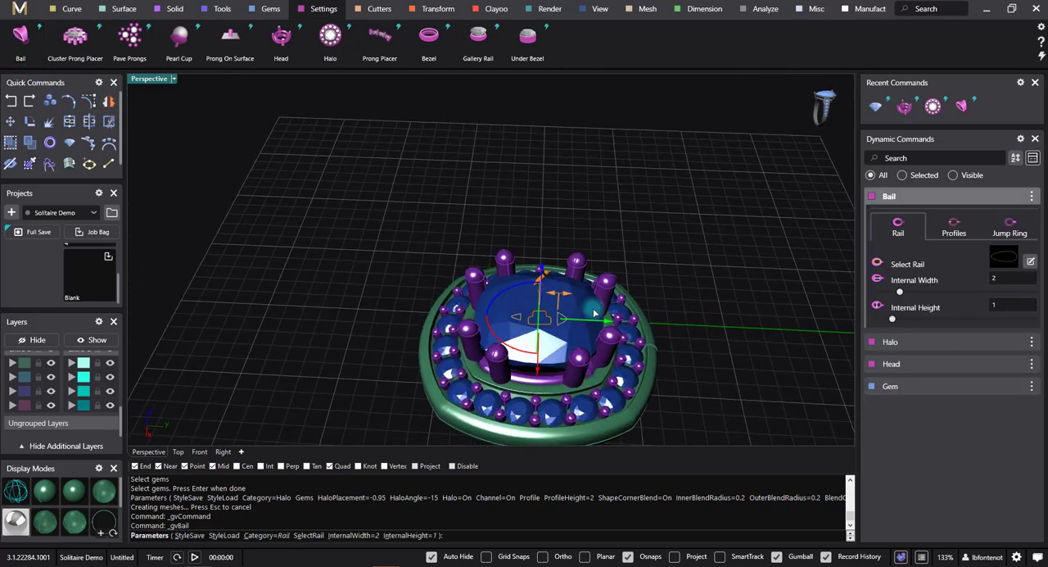
drag(605, 326, 755, 349)
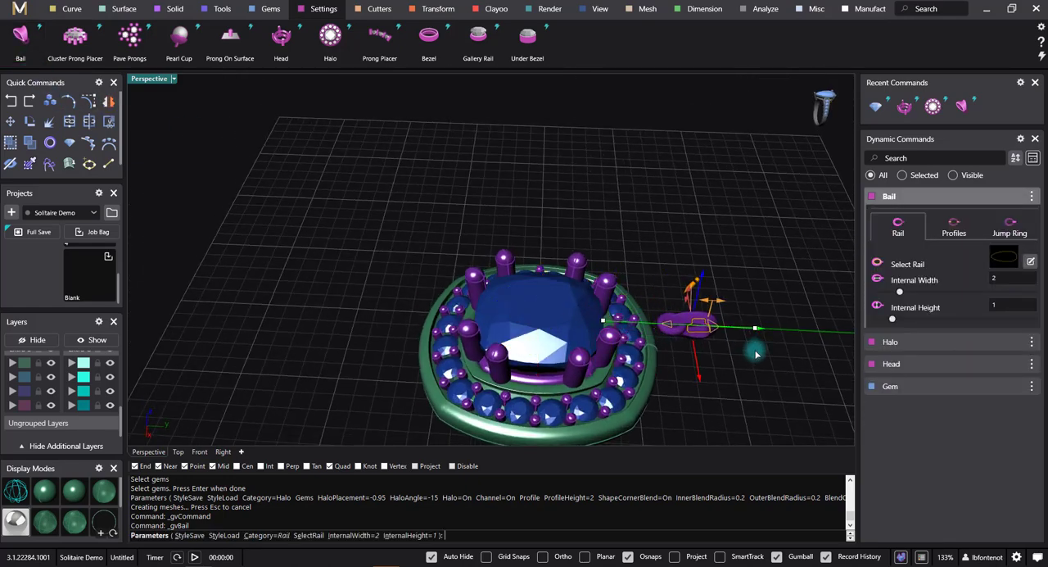
Step: Turn off the bail's jump ring
right_drag(748, 426, 723, 351)
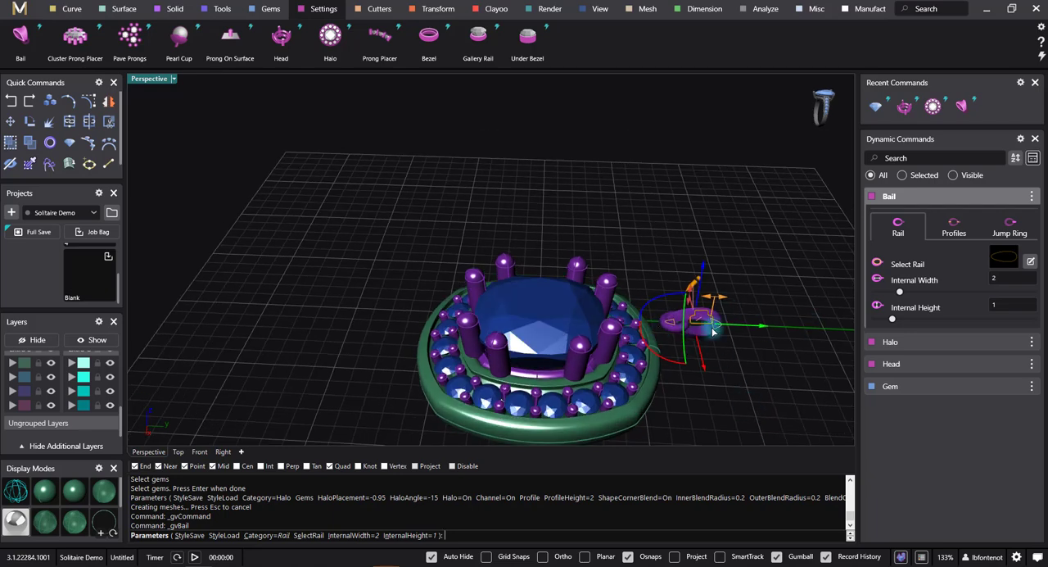
click(1016, 225)
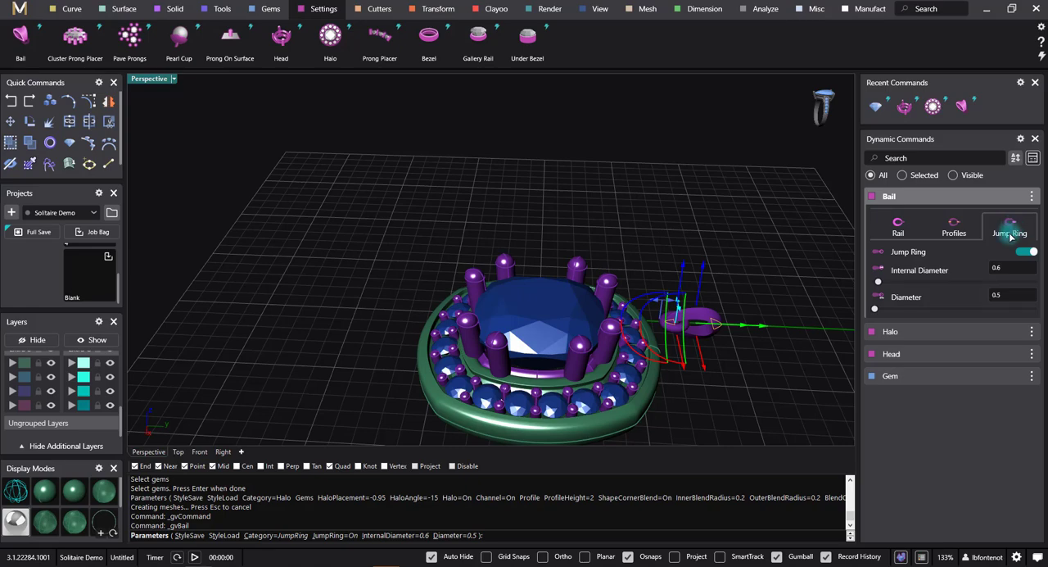
click(1029, 251)
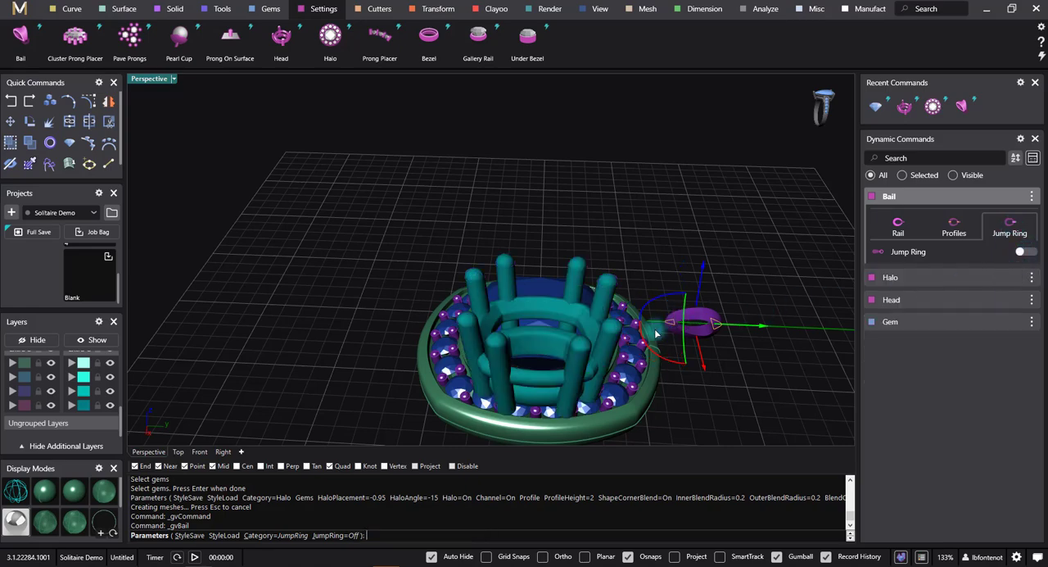
Step: Widen the bail's profiles, setting the top profile width to 1.5 mm and the bottom profile width to 0.8 mm
right_drag(710, 359, 769, 407)
scroll(647, 209, up, 5)
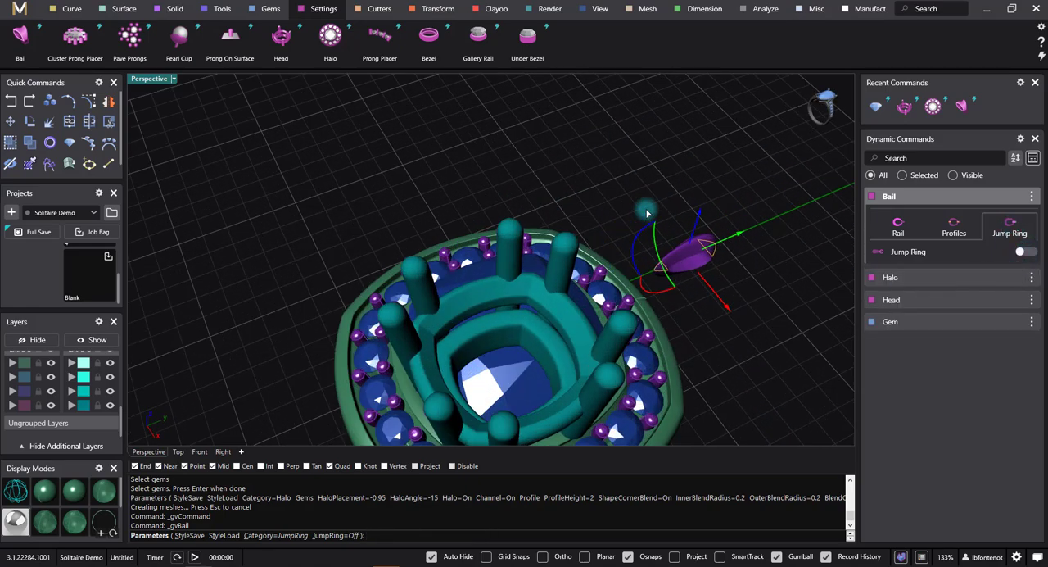
right_drag(717, 286, 760, 295)
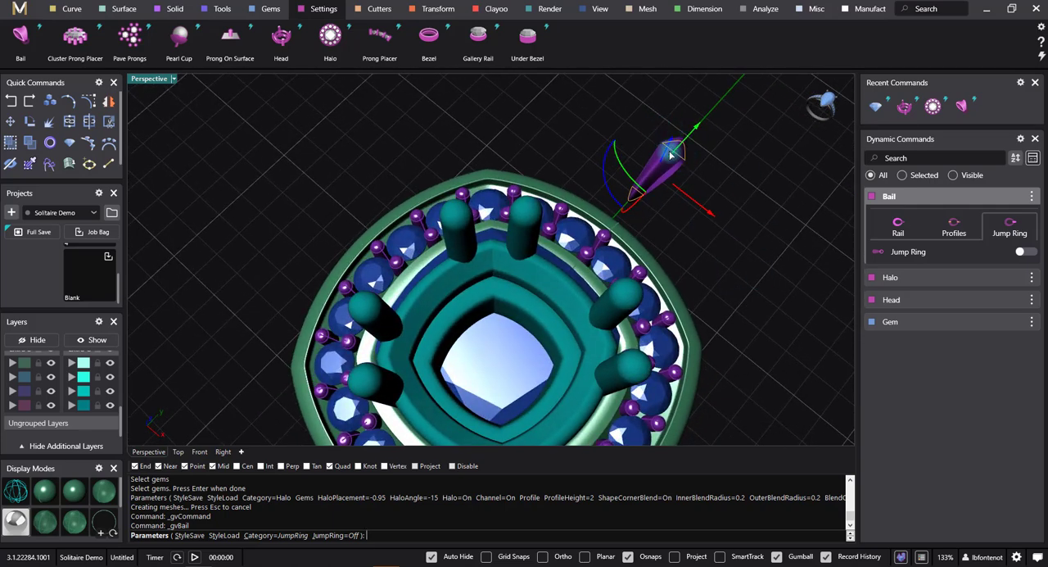
scroll(671, 152, up, 3)
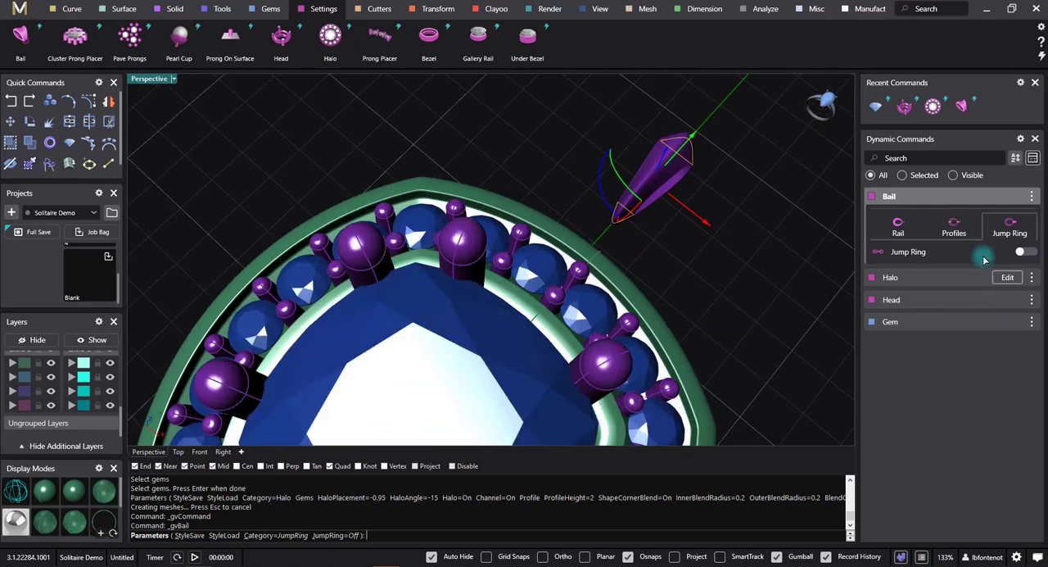
click(956, 233)
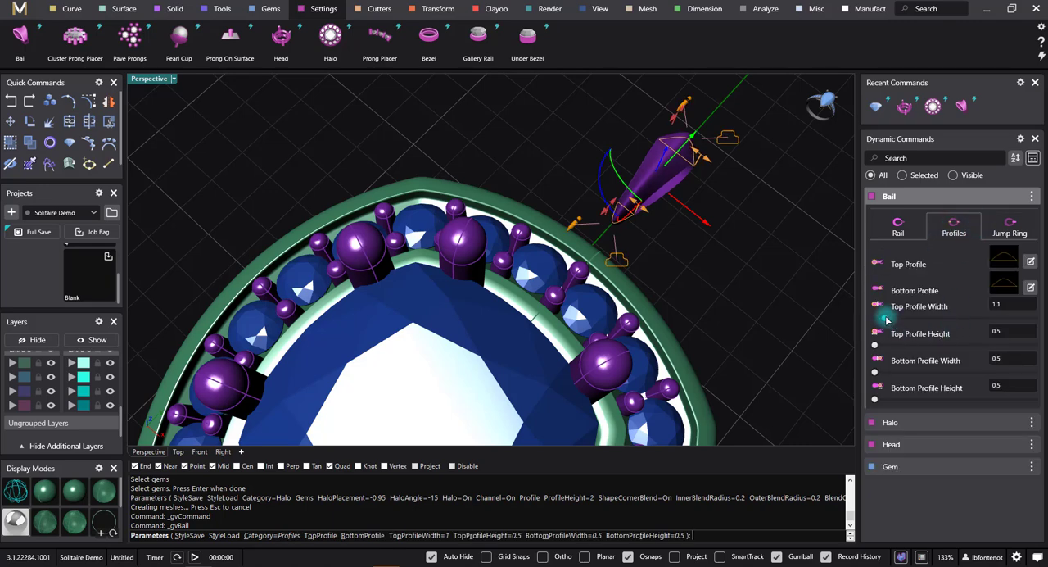
drag(886, 320, 892, 318)
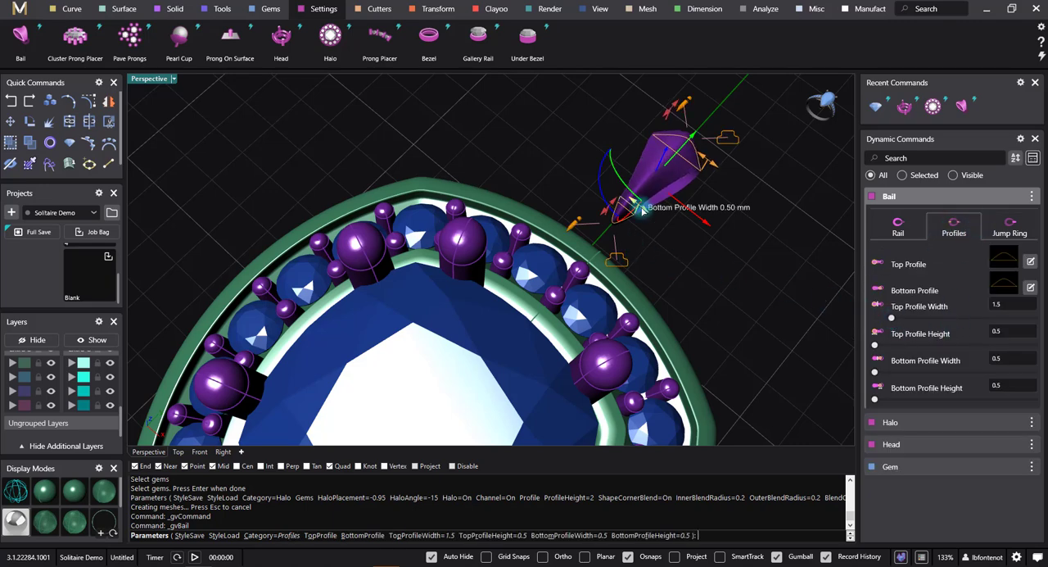
drag(643, 209, 652, 219)
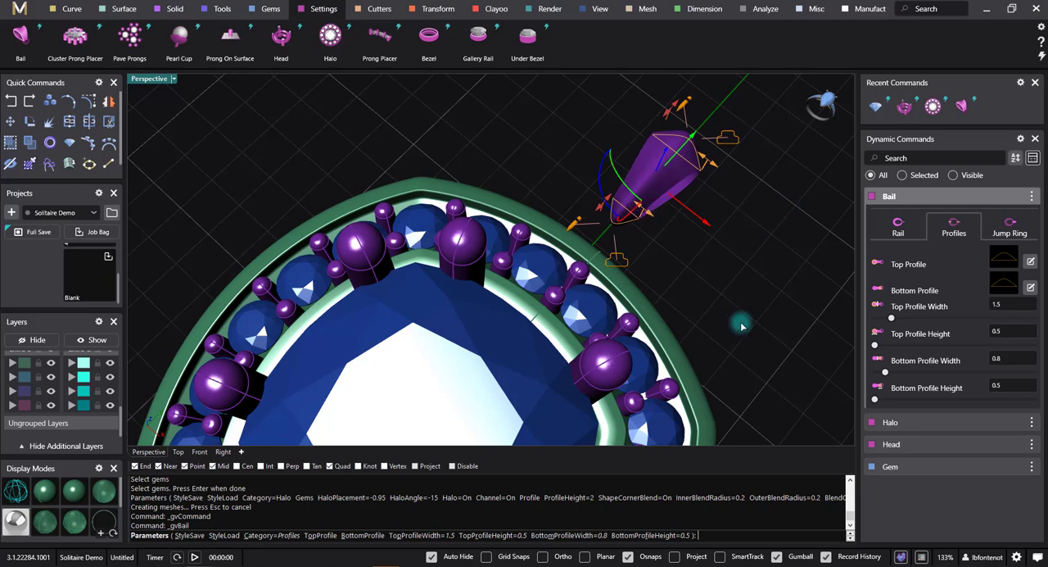
Step: Resize the bail's rail, setting the internal width to 2.8 mm and the internal height to 1.5 mm
right_drag(702, 360, 682, 315)
click(897, 227)
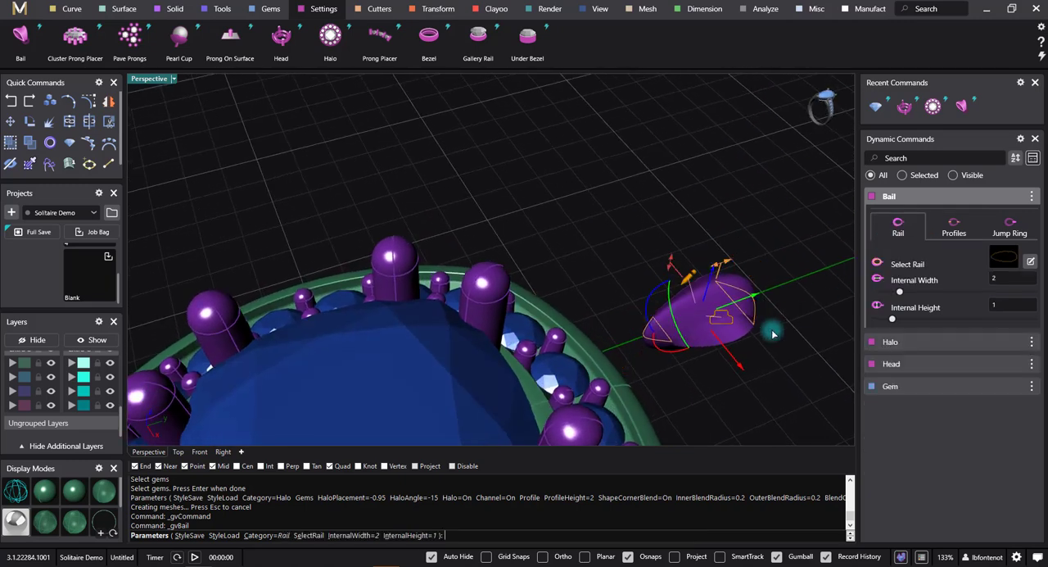
drag(727, 283, 751, 261)
drag(670, 266, 670, 260)
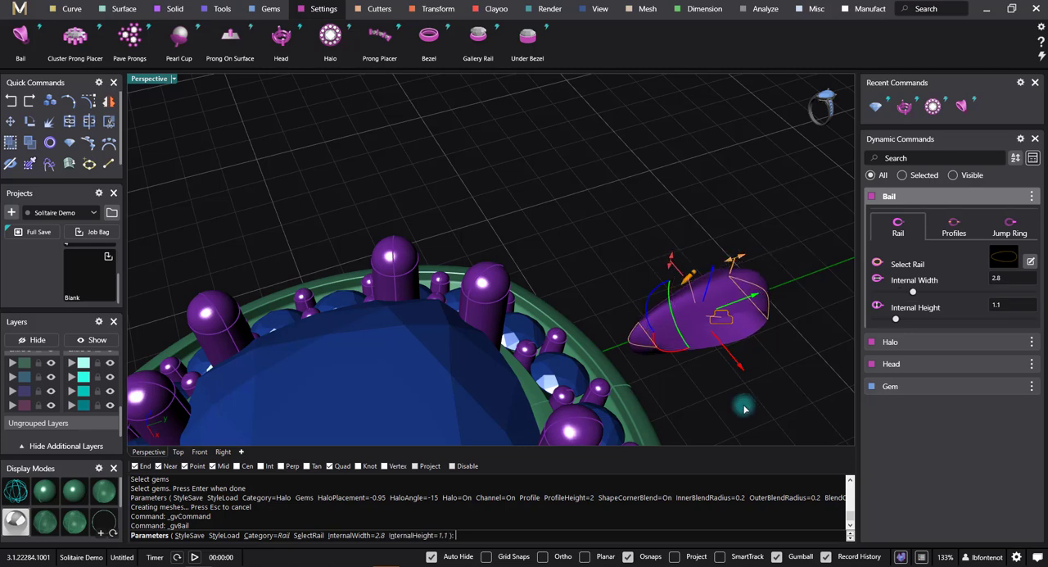
right_drag(746, 407, 720, 366)
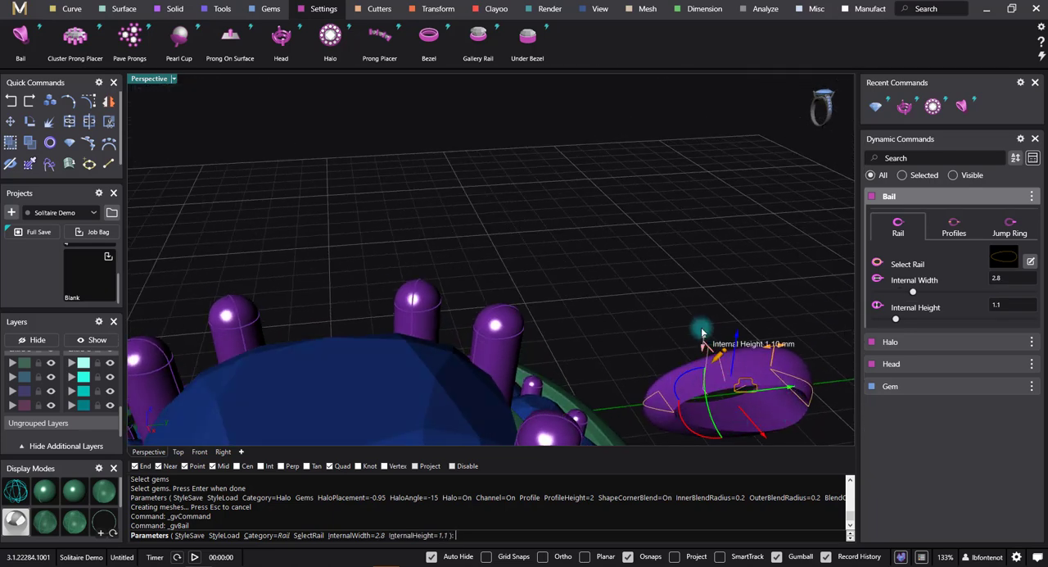
drag(702, 332, 702, 325)
right_drag(702, 325, 671, 257)
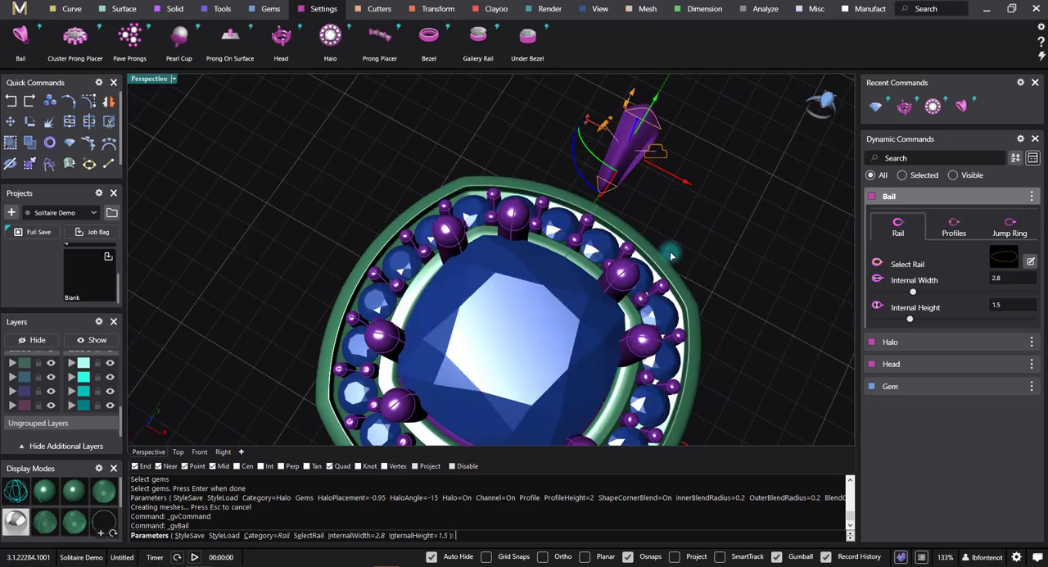
Step: Move the bail along the Y axis towards the halo until it sits close to the halo's outer edge
right_drag(646, 344, 583, 230)
drag(716, 301, 690, 300)
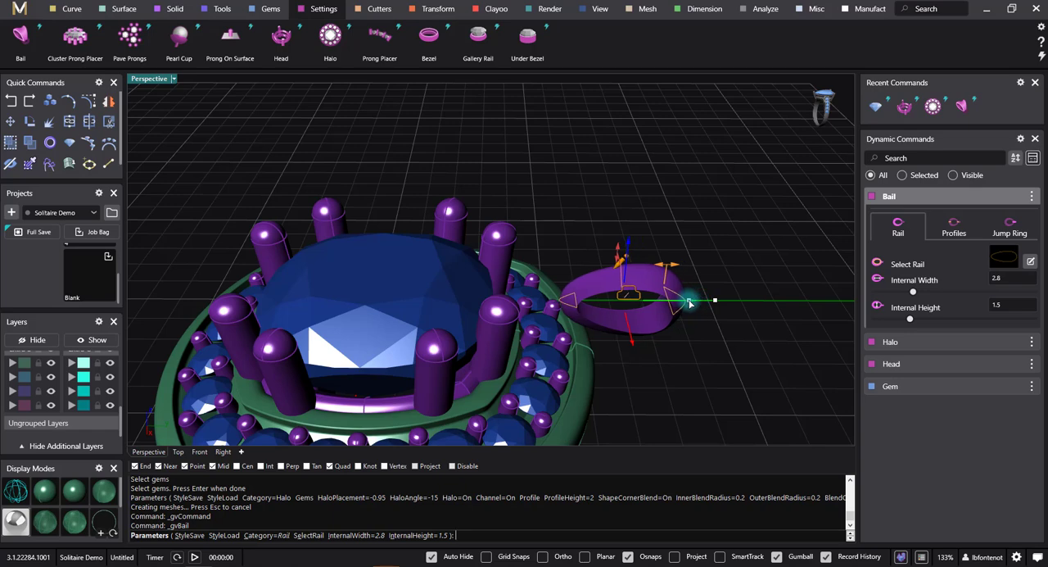
right_click(647, 481)
click(621, 420)
right_drag(629, 415, 613, 351)
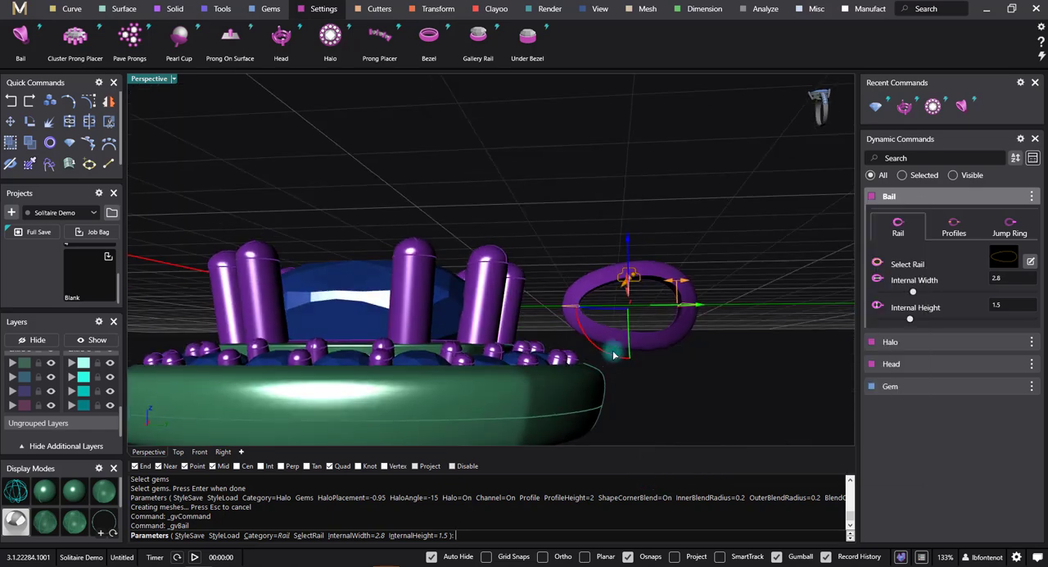
Step: Lower the bail to the halo rim's level and nudge it slightly outward along Y, working in the Right view
shift+right_drag(613, 398, 614, 364)
click(223, 451)
drag(580, 192, 583, 228)
scroll(628, 306, up, 3)
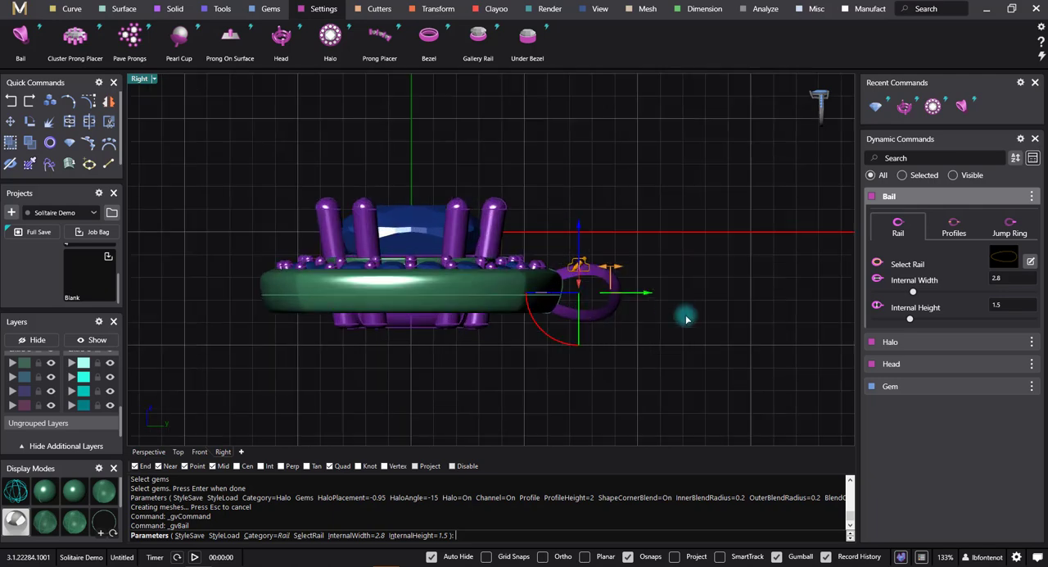
drag(662, 293, 667, 293)
Step: Check the bail's alignment with the halo from the Top view and accept the bail
click(178, 451)
scroll(393, 299, down, 1)
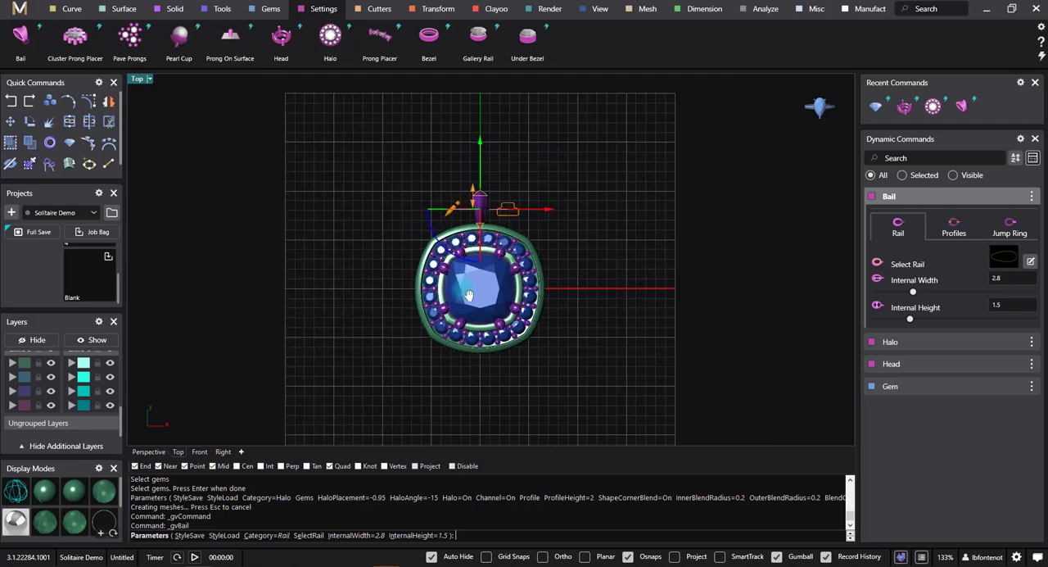
scroll(512, 202, up, 5)
click(703, 239)
scroll(611, 352, down, 4)
right_drag(589, 397, 565, 327)
click(143, 454)
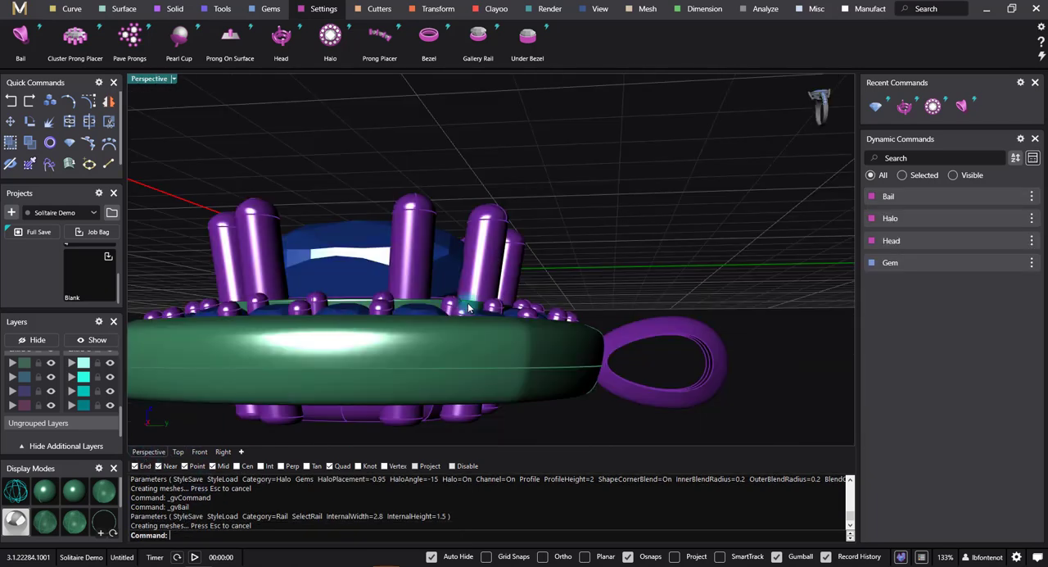
Step: Edit the centre gem to change its shape from Cushion Square to Emerald and accept the change
right_drag(469, 307, 619, 298)
scroll(522, 329, down, 2)
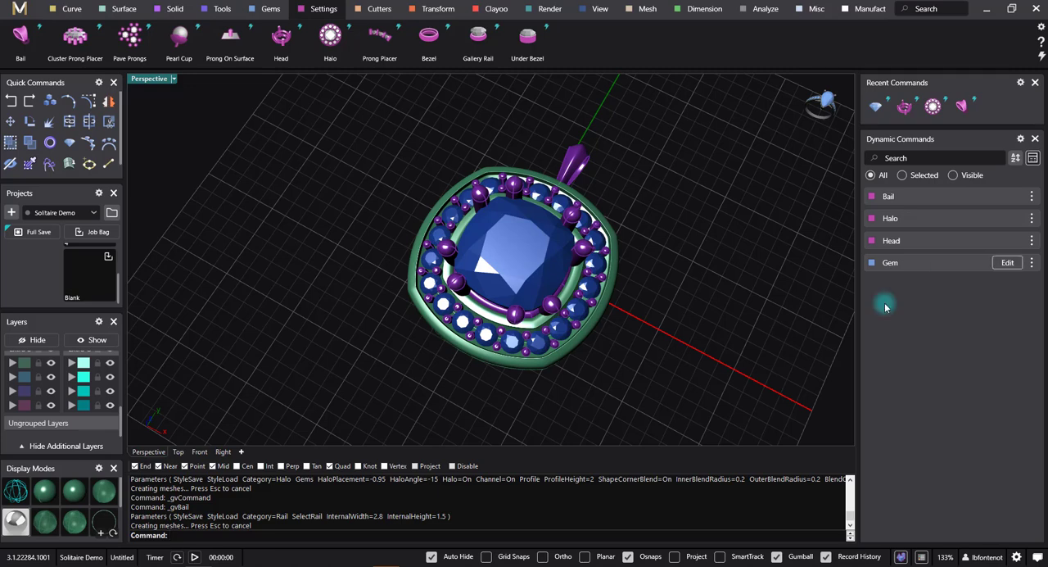
right_drag(608, 423, 644, 402)
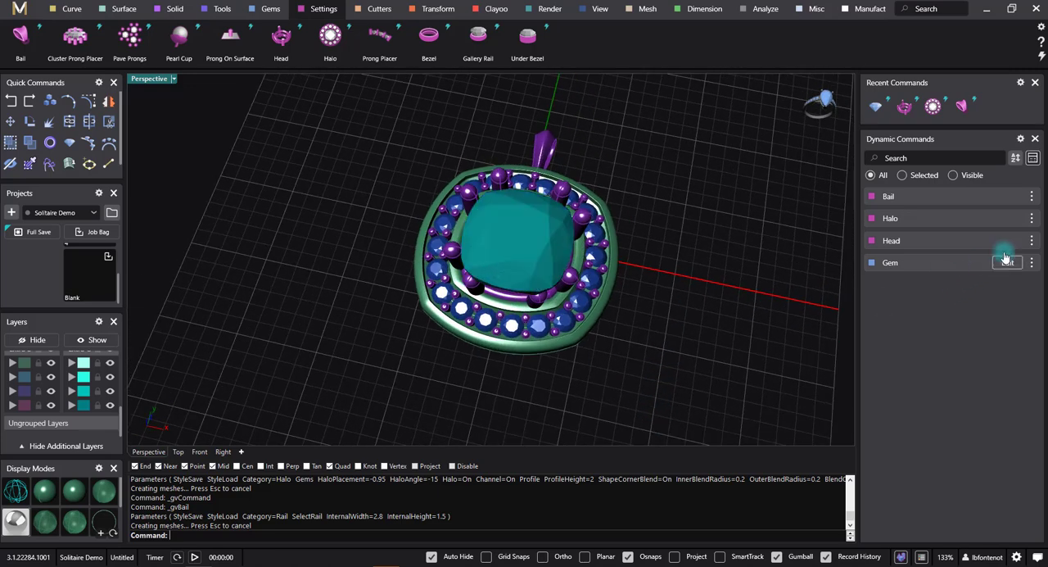
click(1007, 262)
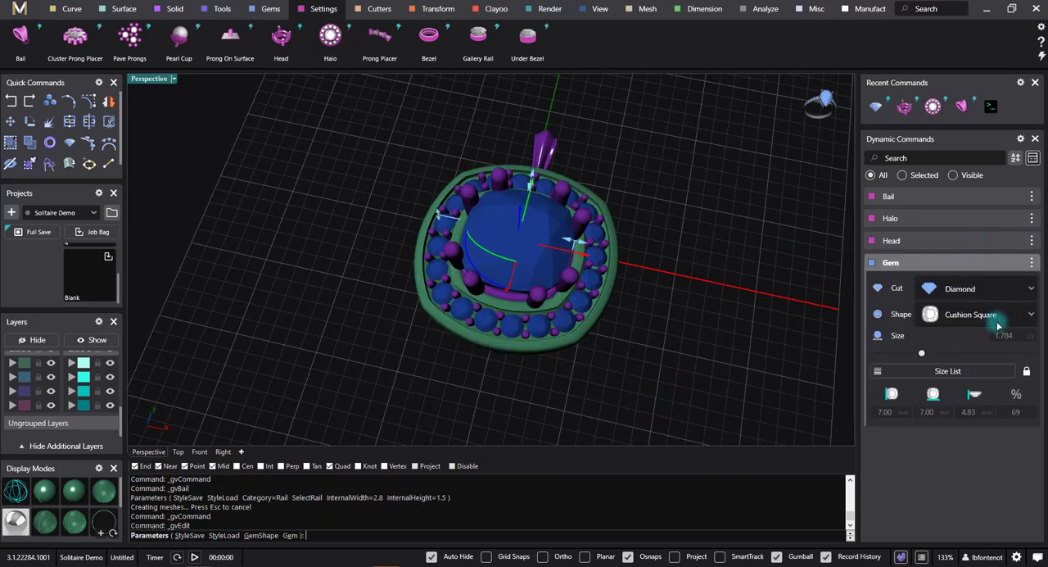
click(1000, 319)
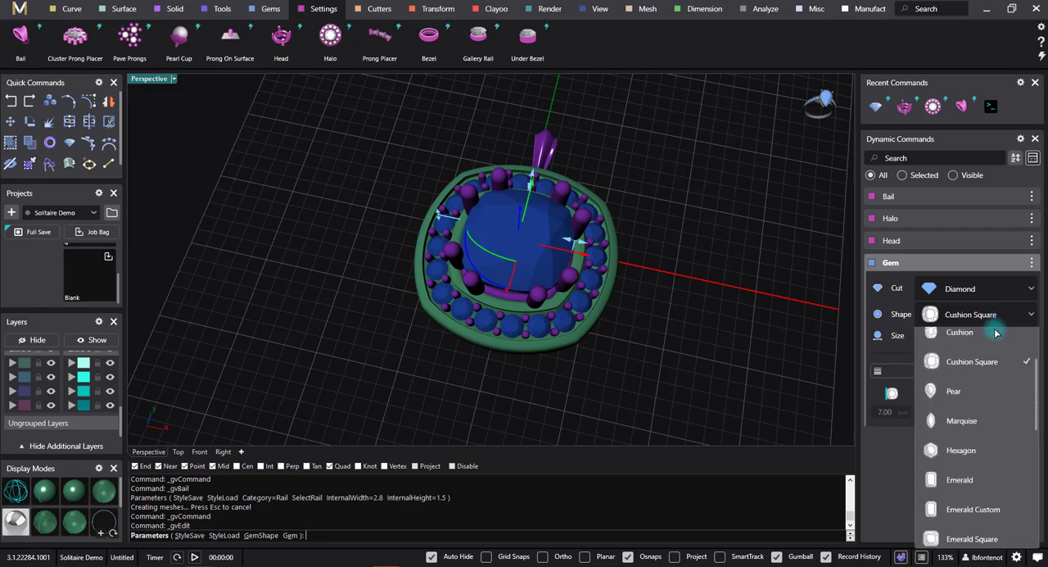
click(958, 487)
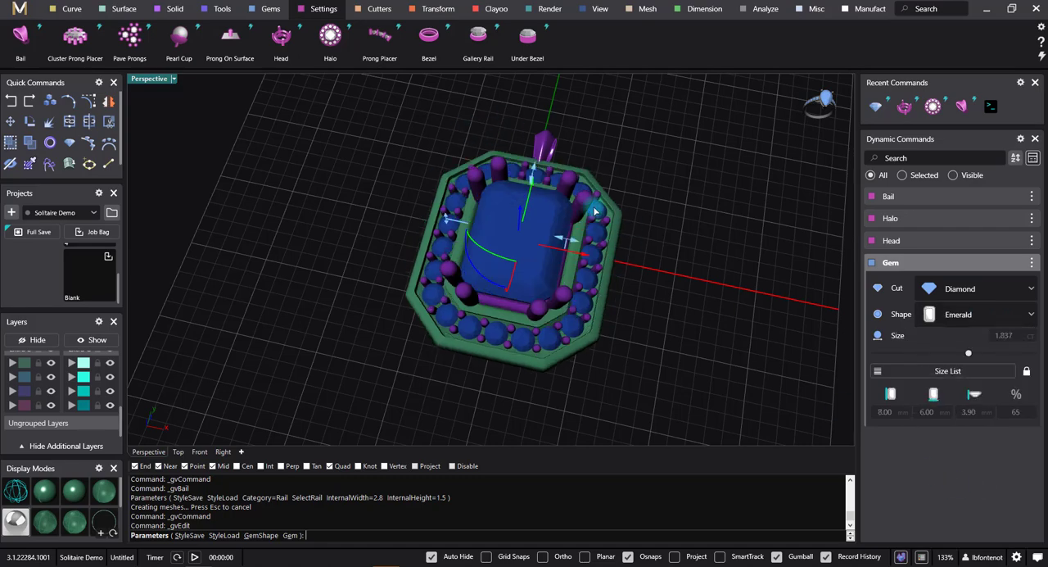
right_drag(595, 211, 494, 245)
key(Return)
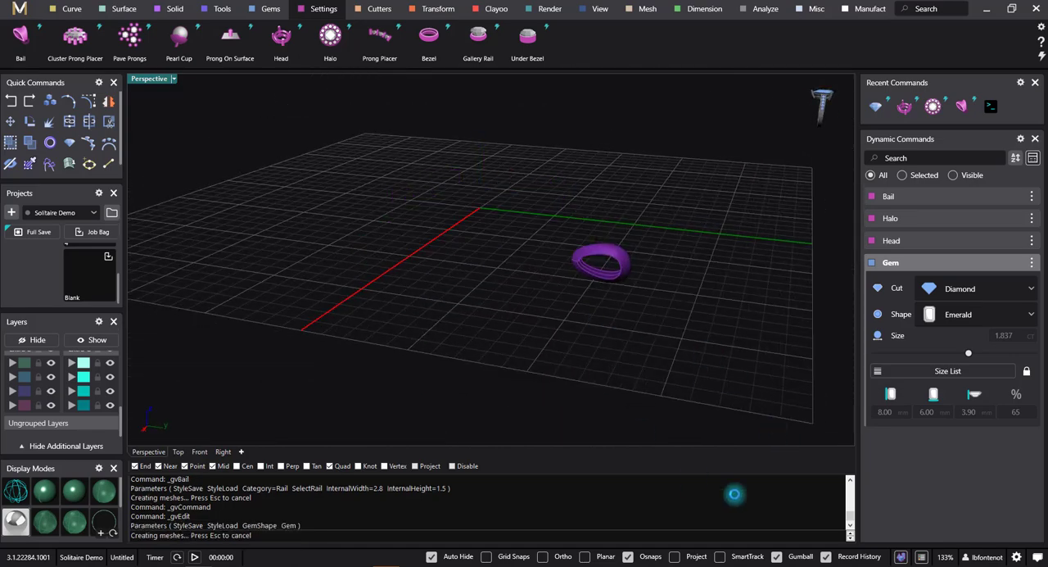
Step: Reopen the bail for editing and move it outward along the Y axis to fit the edge of the emerald-shaped halo
scroll(644, 322, up, 5)
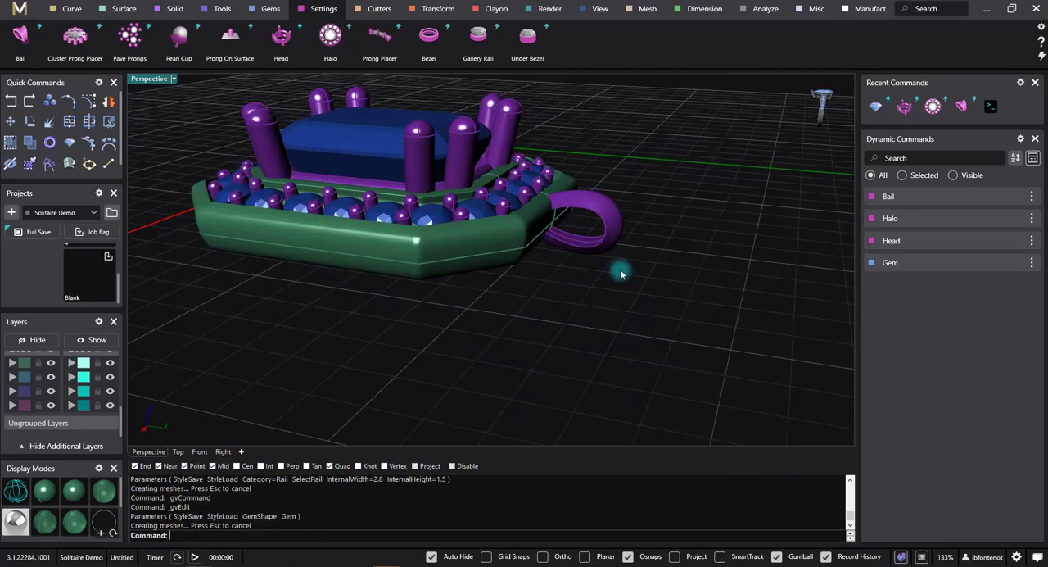
click(1025, 201)
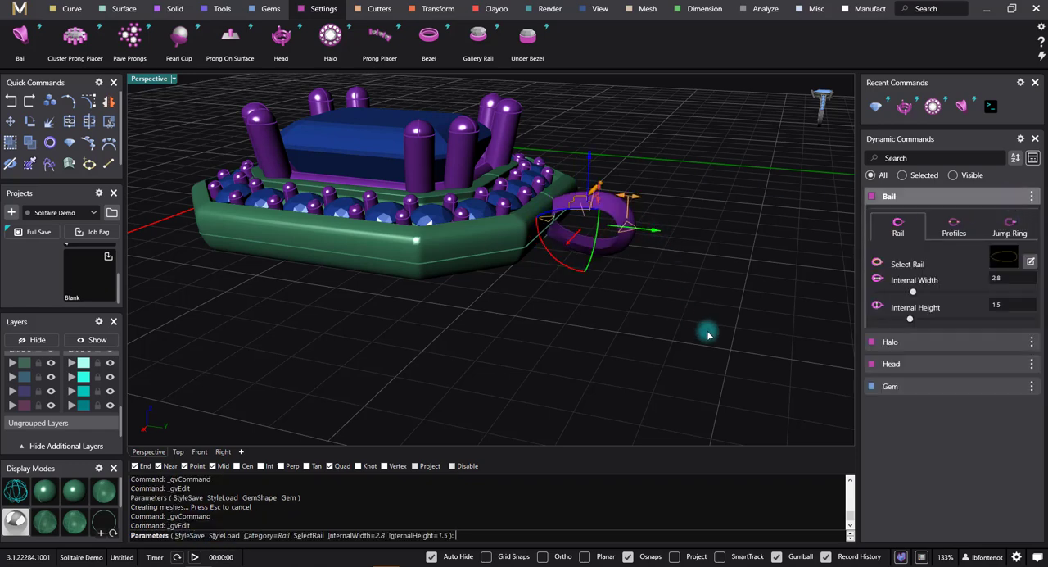
right_drag(630, 285, 653, 267)
drag(676, 225, 678, 232)
scroll(560, 248, down, 5)
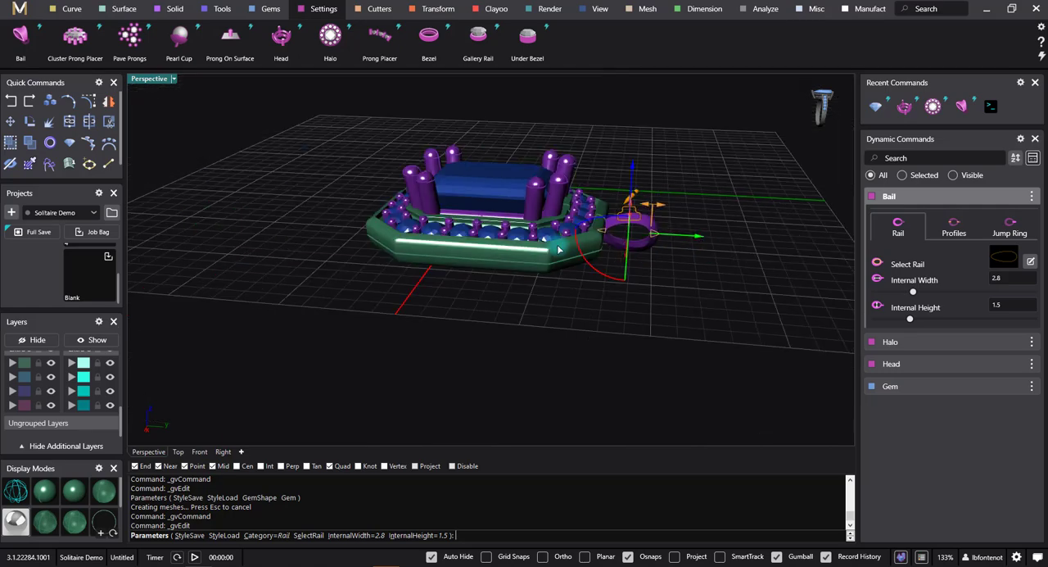
right_drag(563, 273, 659, 338)
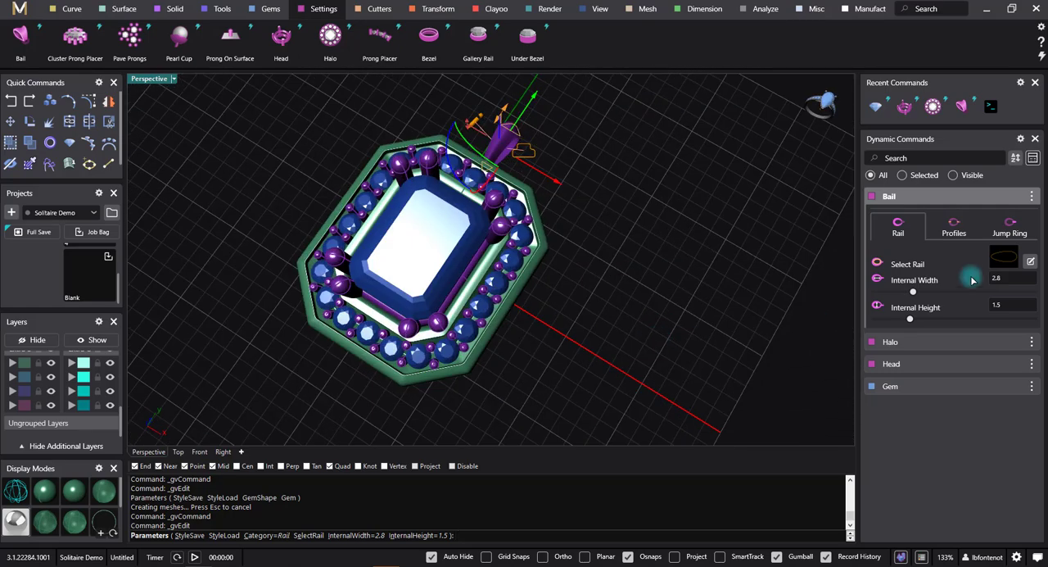